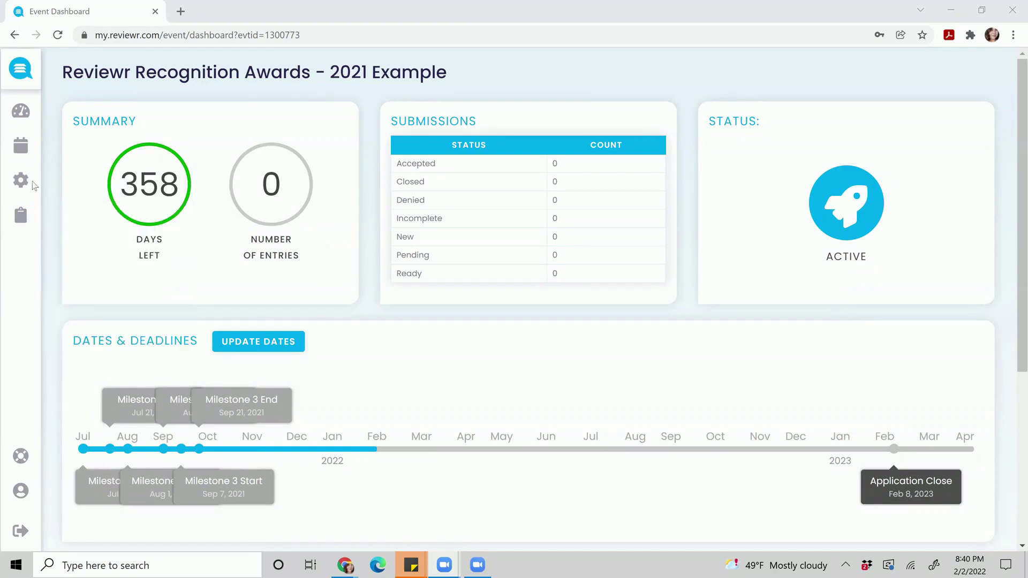
# - Go to the Submission Builder under Customization and look over the listed submission form
pyautogui.moveTo(31, 183)
pyautogui.click(115, 229)
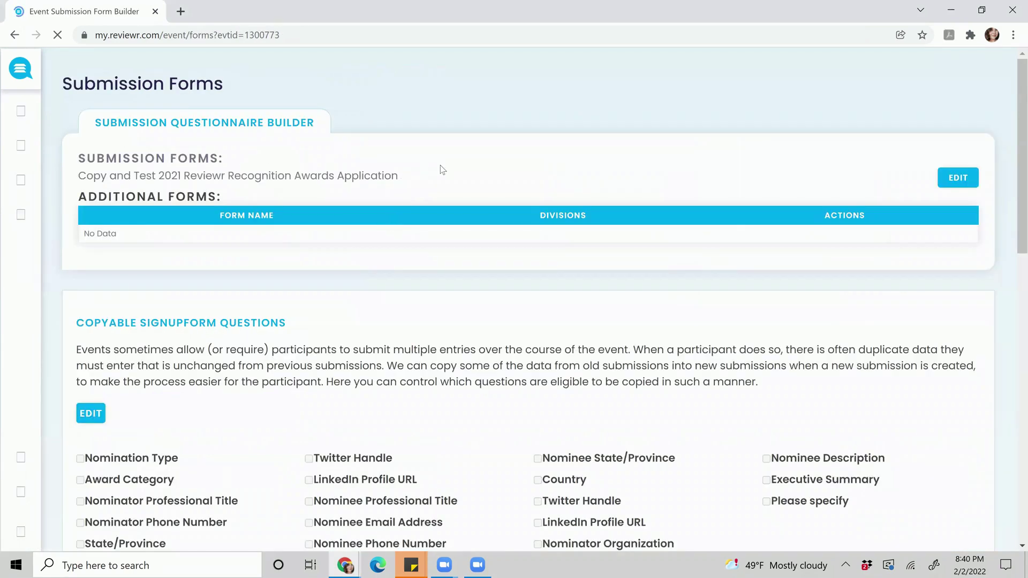
pyautogui.moveTo(270, 176); pyautogui.dragTo(78, 176)
pyautogui.tripleClick(119, 163)
pyautogui.click(368, 173)
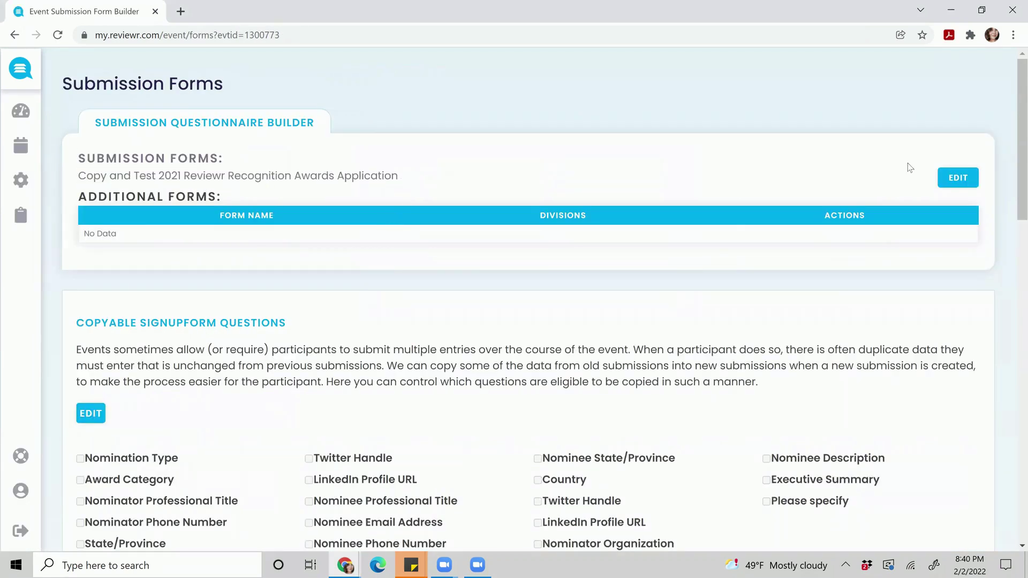
# - Open the copied 2021 Recognition Awards application form for editing
pyautogui.click(959, 178)
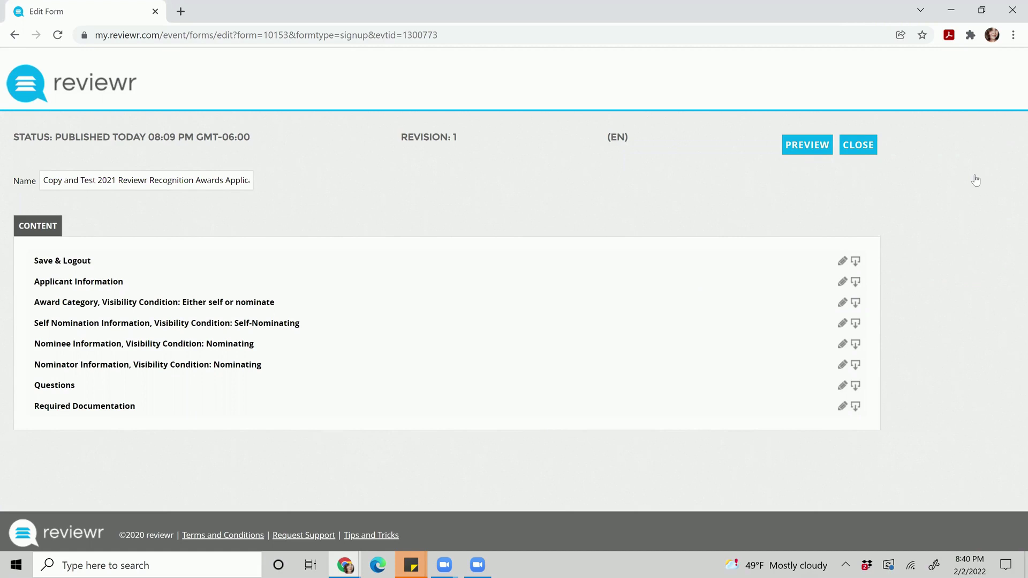
pyautogui.click(801, 154)
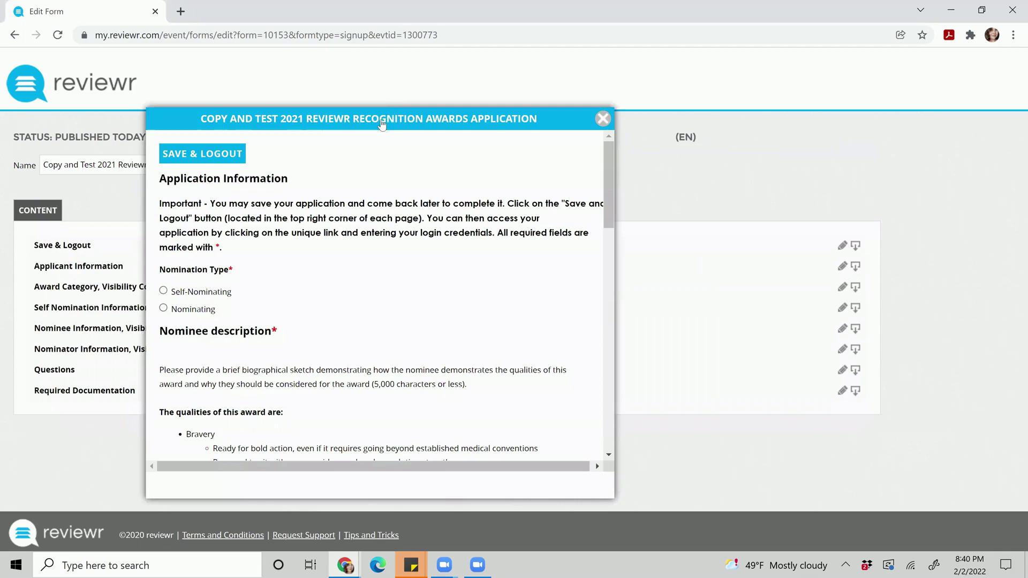
pyautogui.moveTo(380, 124); pyautogui.dragTo(378, 77)
pyautogui.scroll(-2, 351, 161)
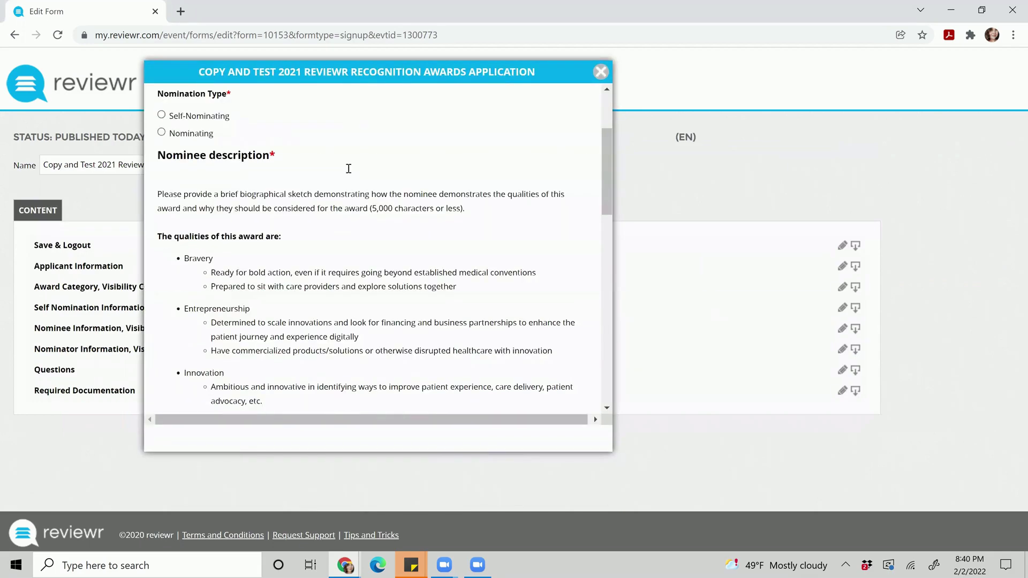
pyautogui.scroll(-15, 364, 219)
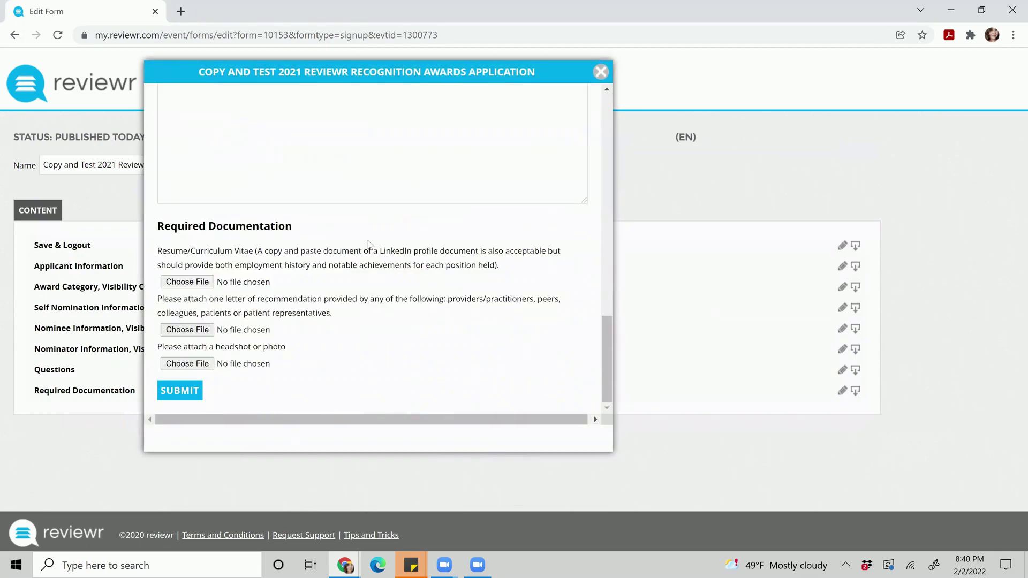
pyautogui.scroll(20, 368, 246)
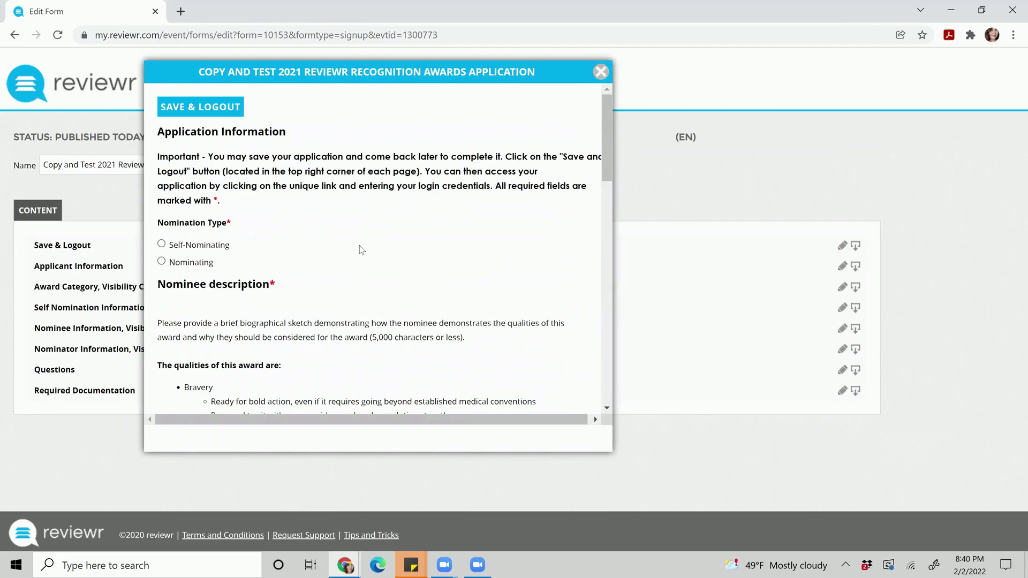
pyautogui.scroll(-1, 274, 230)
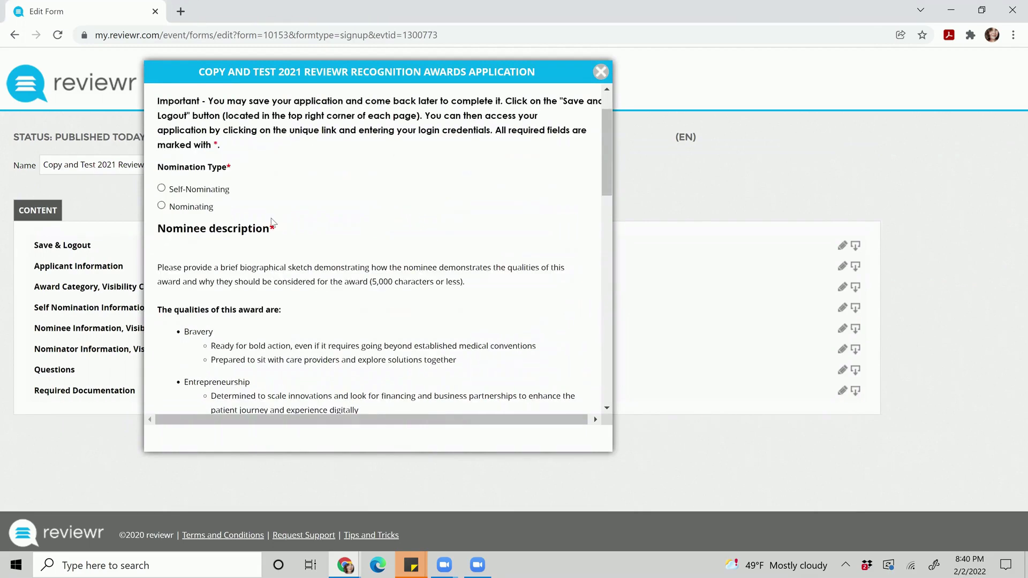
pyautogui.scroll(-5, 272, 222)
pyautogui.scroll(-2, 273, 222)
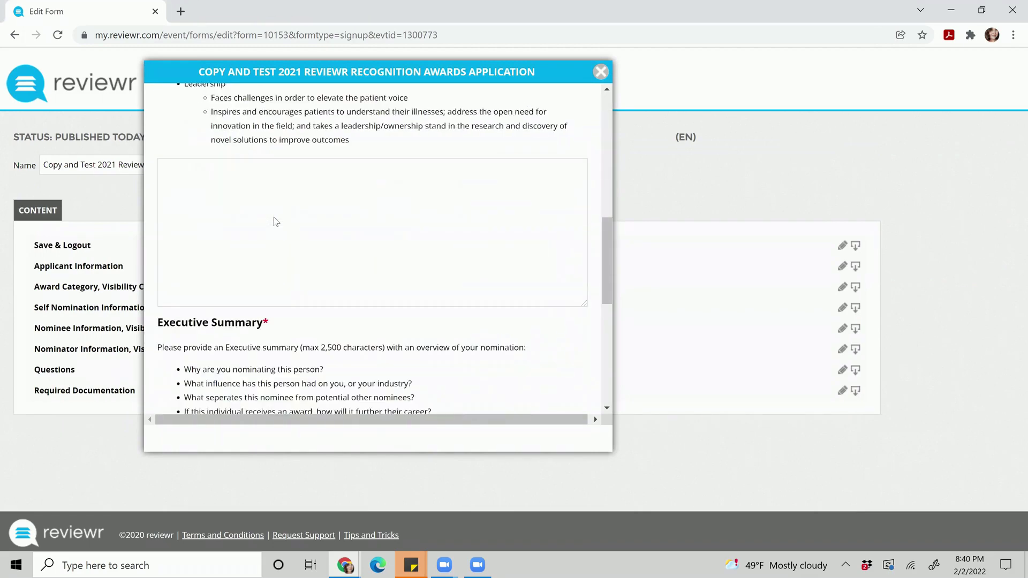
pyautogui.scroll(-7, 413, 225)
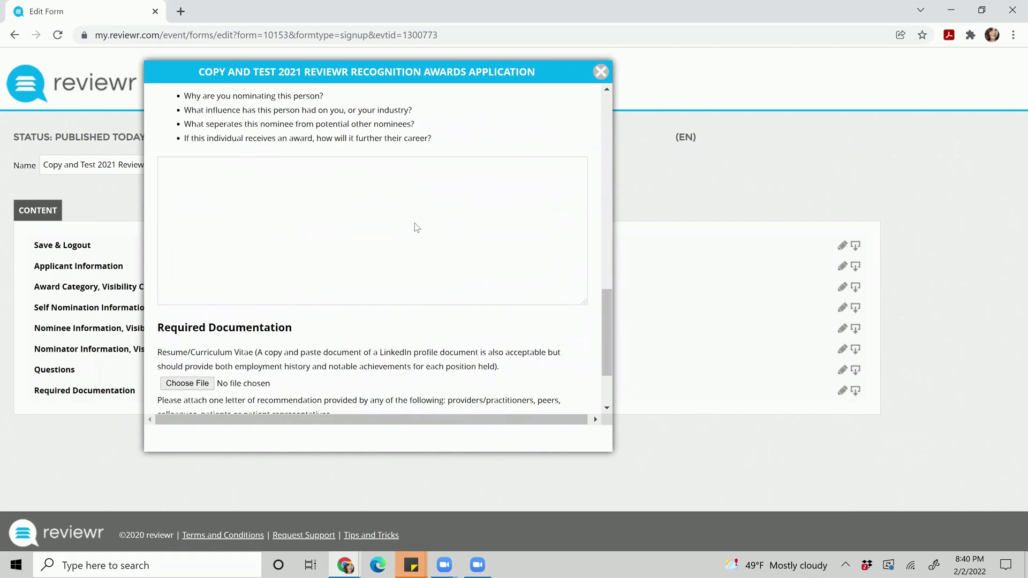
pyautogui.click(601, 72)
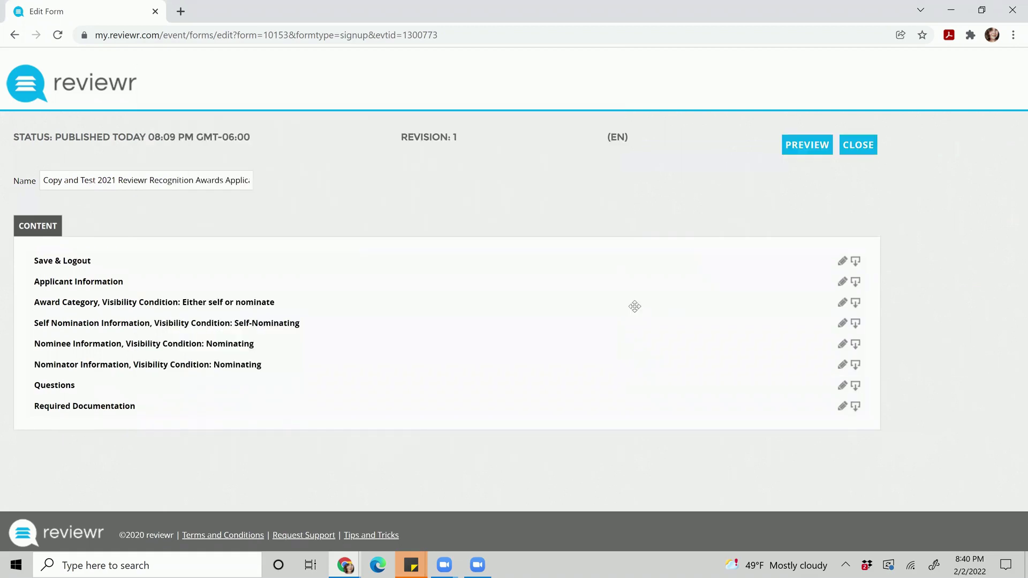
# - Expand the Applicant Information and Award Category sections to show their questions
pyautogui.click(856, 282)
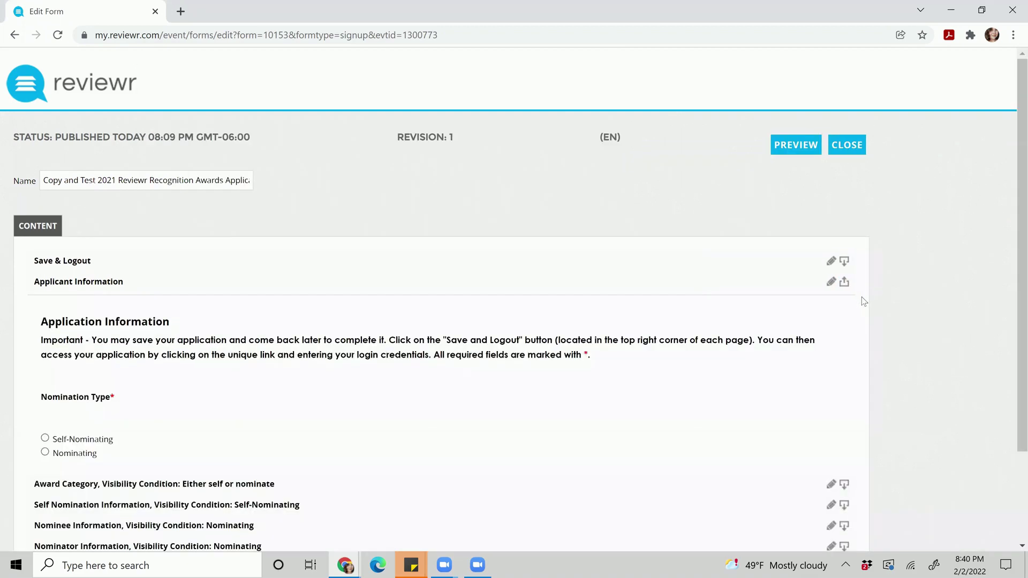
pyautogui.scroll(-2, 852, 369)
pyautogui.click(846, 373)
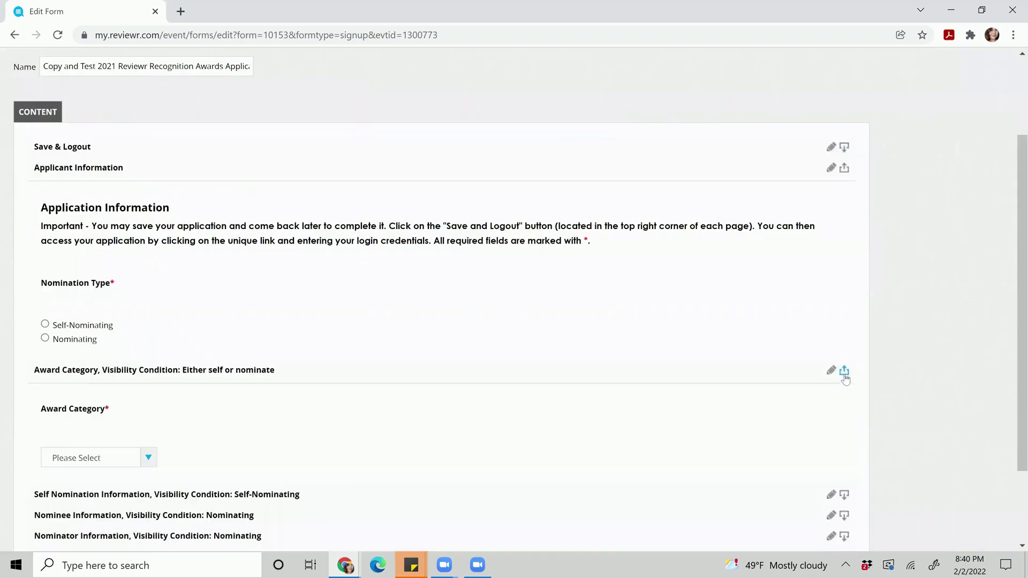
pyautogui.click(845, 376)
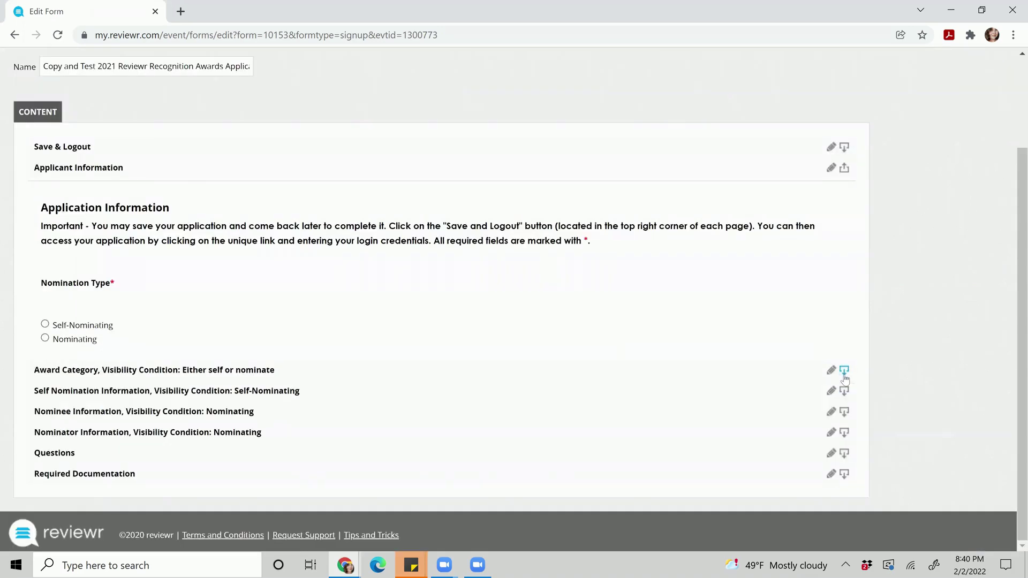
pyautogui.click(845, 376)
pyautogui.scroll(-2, 843, 383)
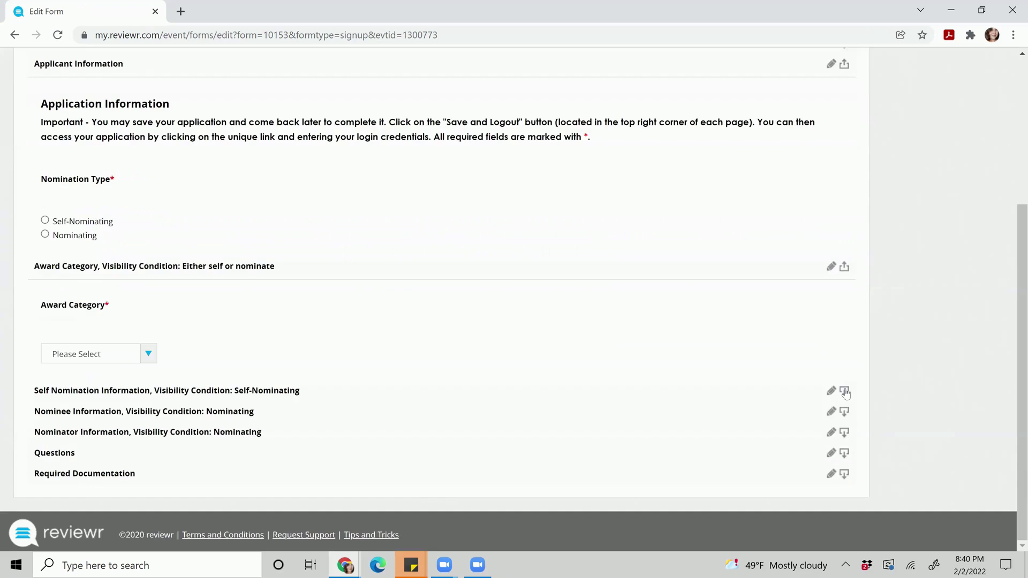
# - Expand Self Nomination Information and Nominee Information, then return to the top
pyautogui.click(846, 394)
pyautogui.scroll(-12, 846, 397)
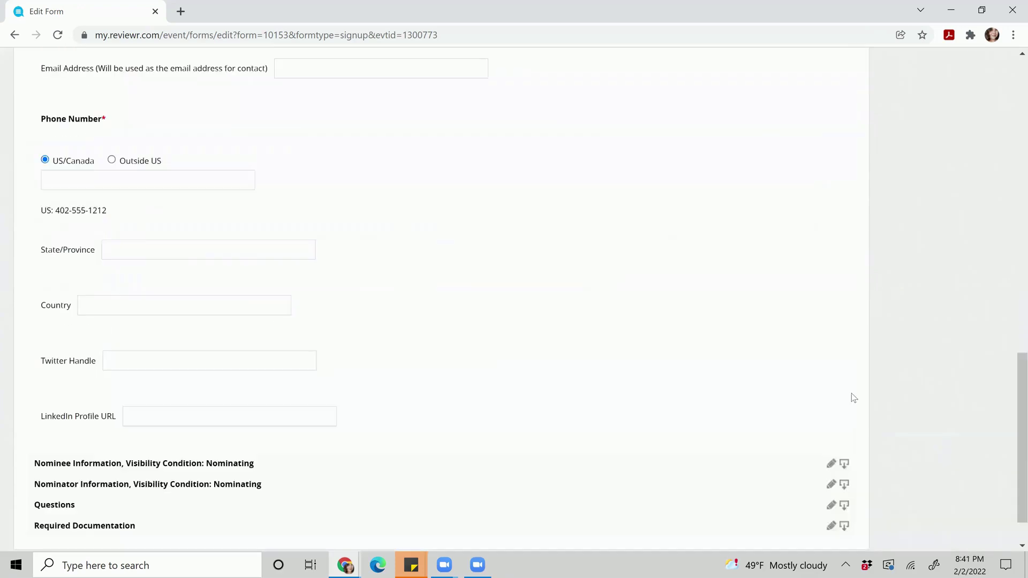
pyautogui.scroll(-1, 854, 398)
pyautogui.click(844, 413)
pyautogui.scroll(-10, 865, 291)
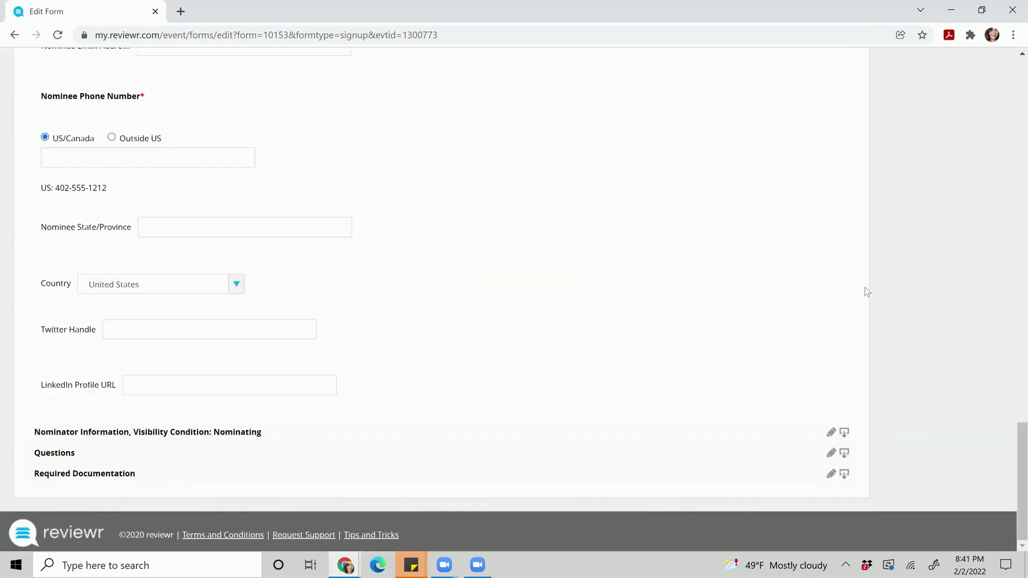
pyautogui.scroll(20, 867, 291)
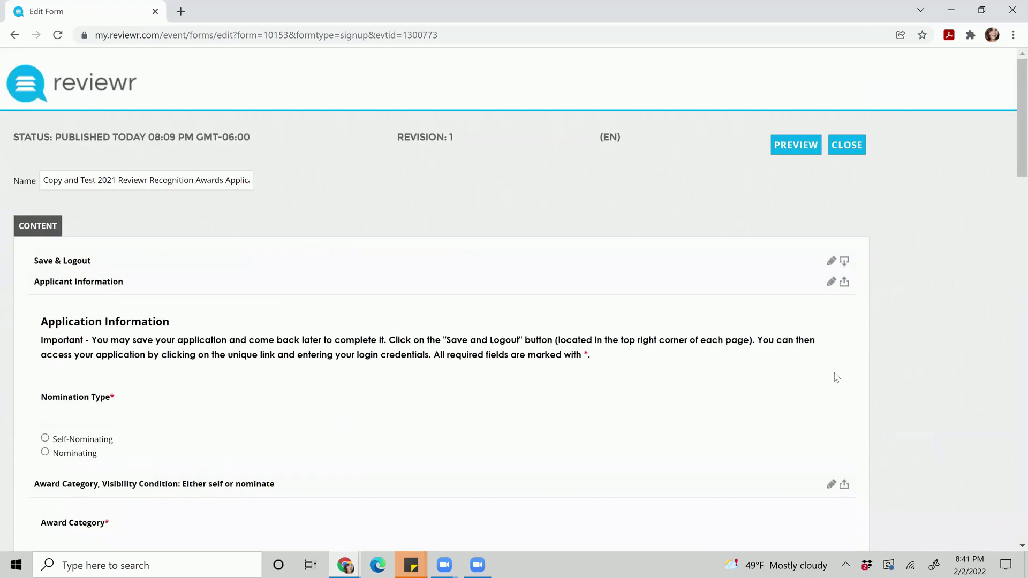
pyautogui.click(832, 283)
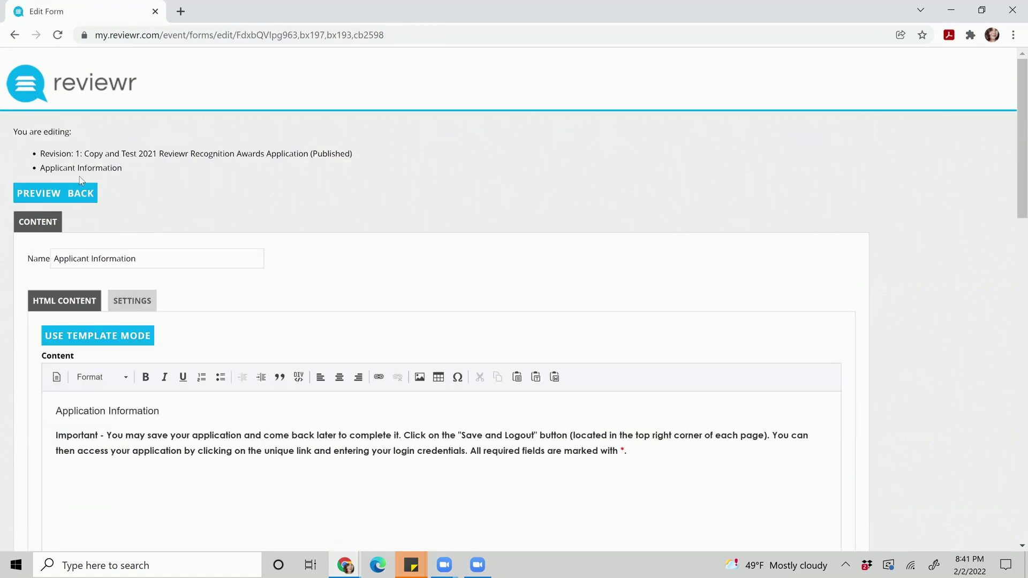
pyautogui.click(39, 193)
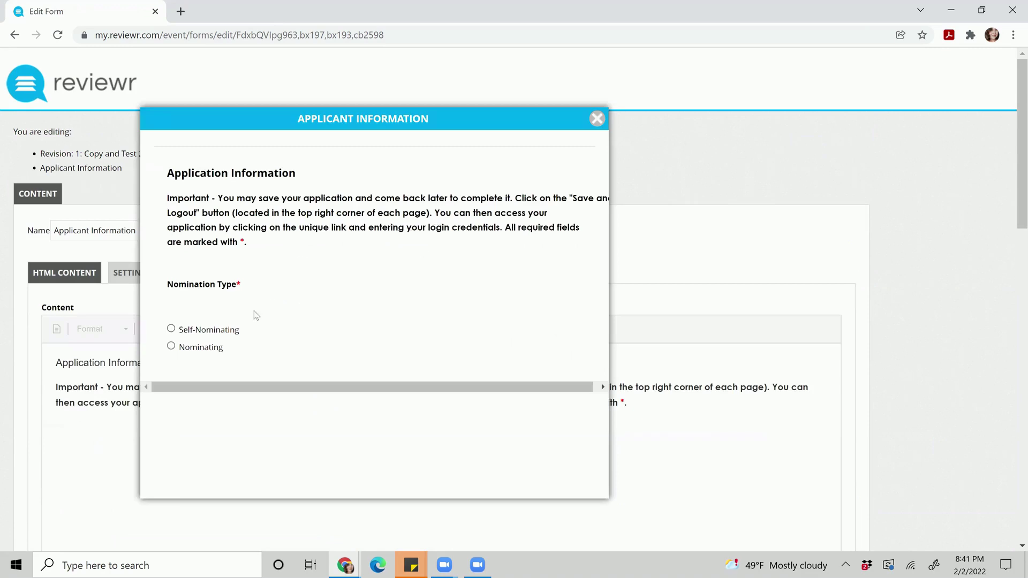
pyautogui.click(597, 119)
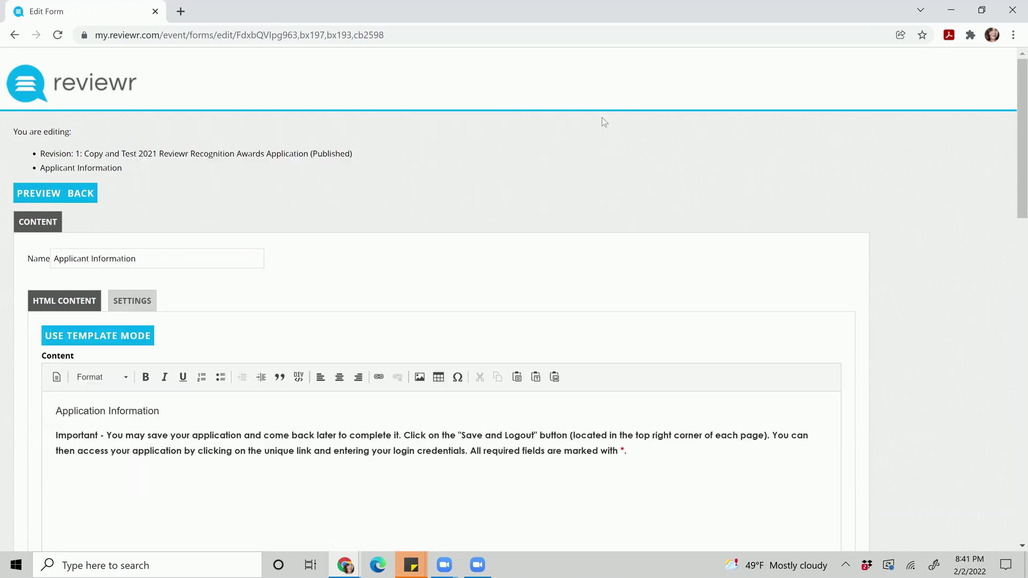
pyautogui.scroll(-4, 133, 203)
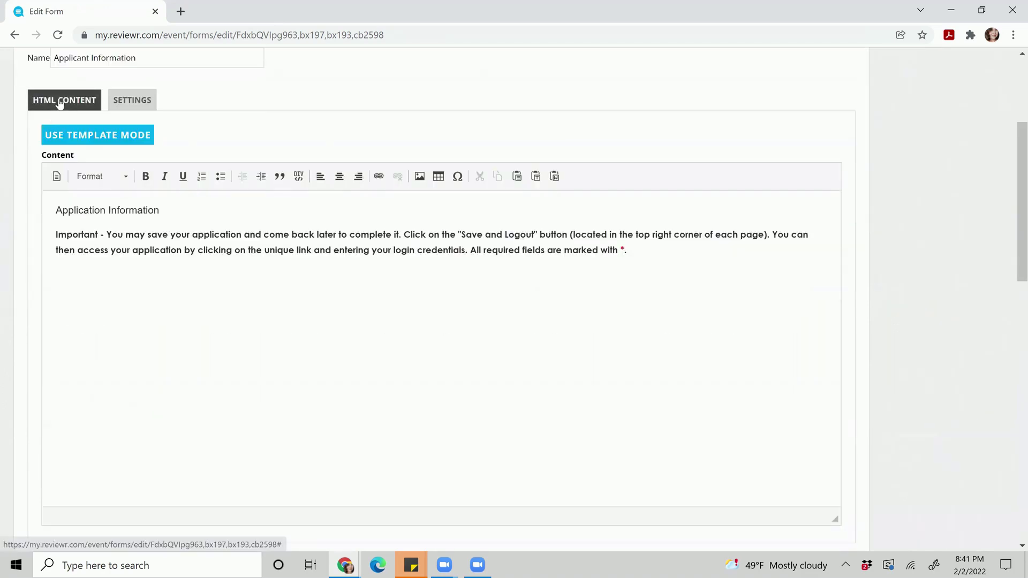
pyautogui.click(55, 210)
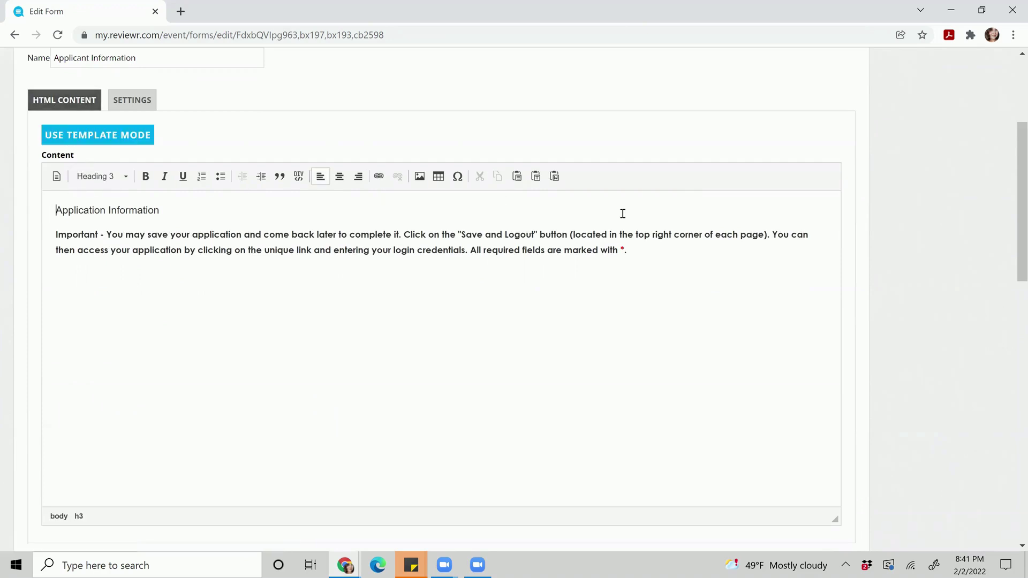
pyautogui.keyDown('shift'); pyautogui.click(679, 234); pyautogui.keyUp('shift')
pyautogui.keyDown('shift'); pyautogui.click(719, 287); pyautogui.keyUp('shift')
pyautogui.click(583, 262)
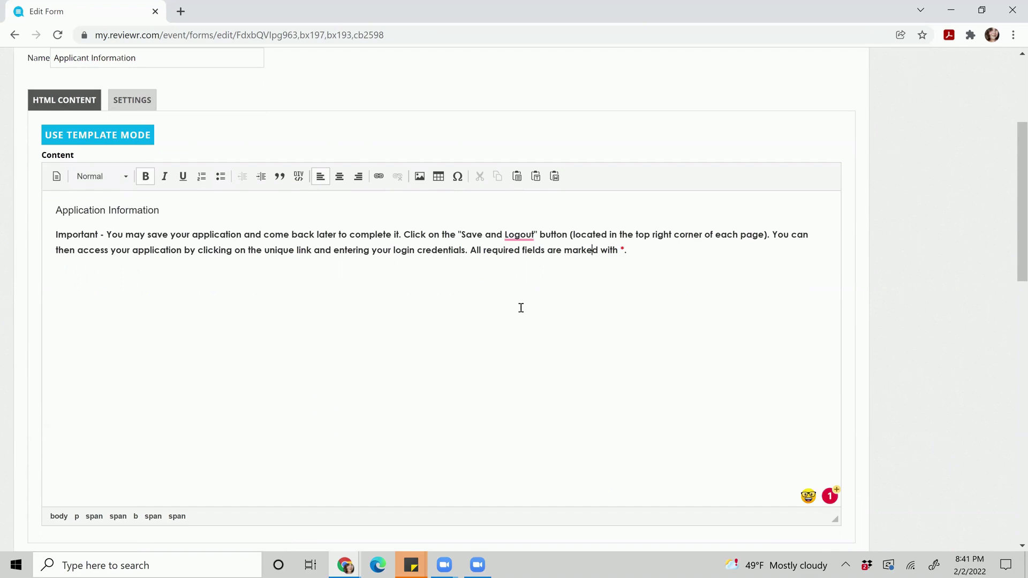
pyautogui.press('End')
pyautogui.press('Left')
pyautogui.click(564, 250)
pyautogui.write('daf')
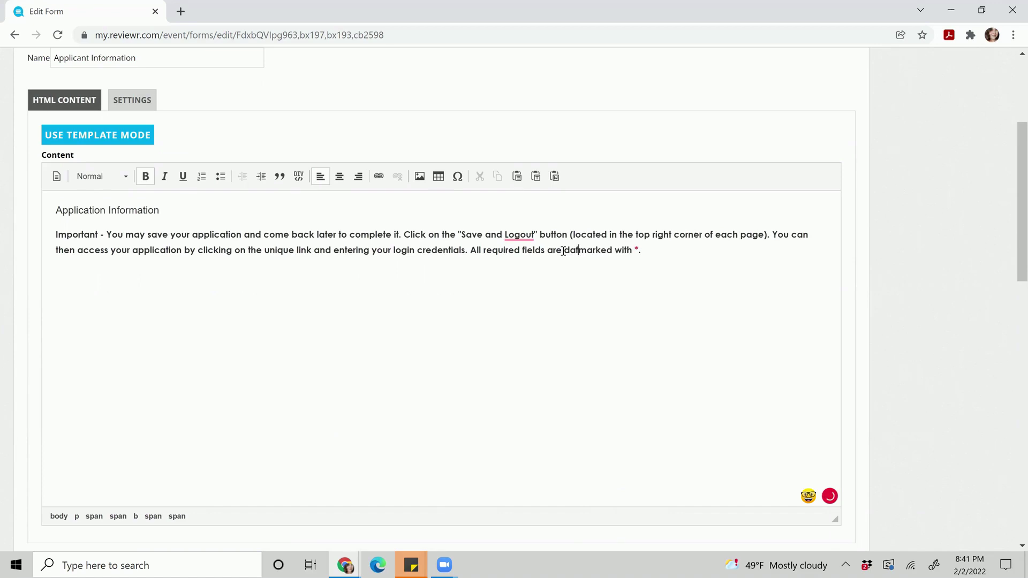
pyautogui.press('BackSpace')
pyautogui.press('BackSpace')
pyautogui.press('BackSpace')
pyautogui.press('End')
# - Add and save a Nomination Type choice 'Reference' with programmatic name 'reference'
pyautogui.scroll(-6, 617, 312)
pyautogui.scroll(-2, 98, 235)
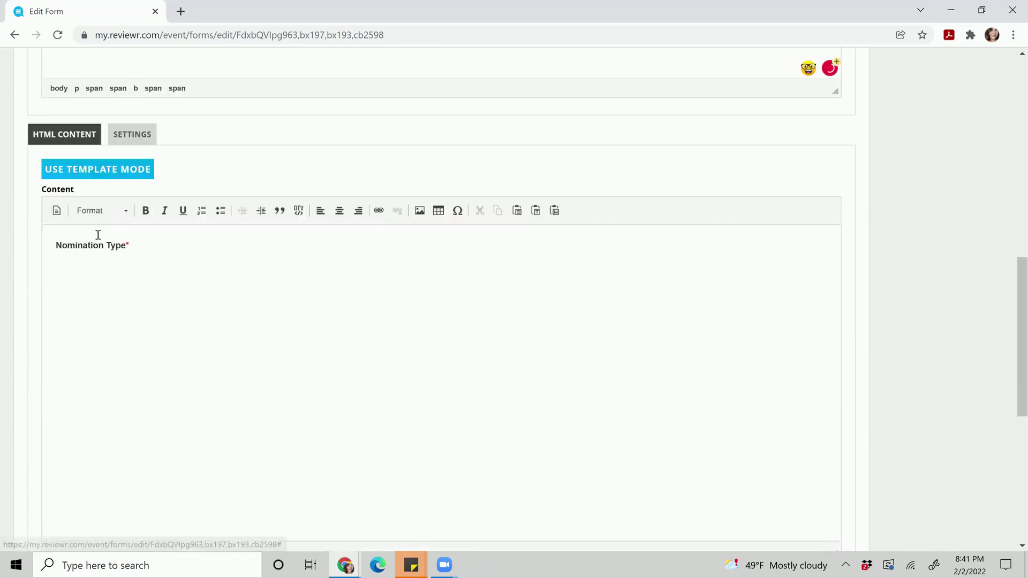
pyautogui.scroll(-6, 98, 235)
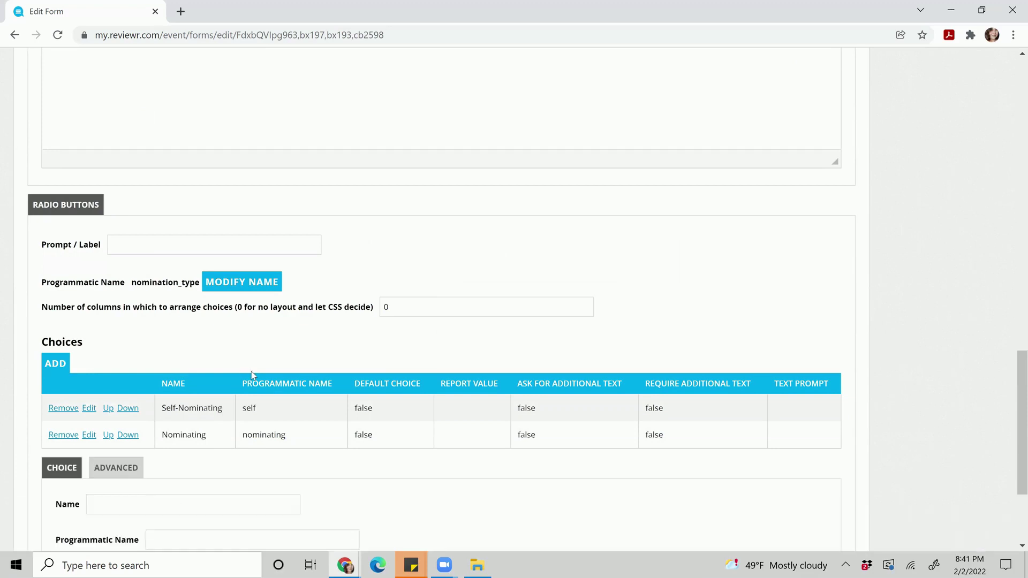
pyautogui.scroll(-3, 214, 422)
pyautogui.click(199, 371)
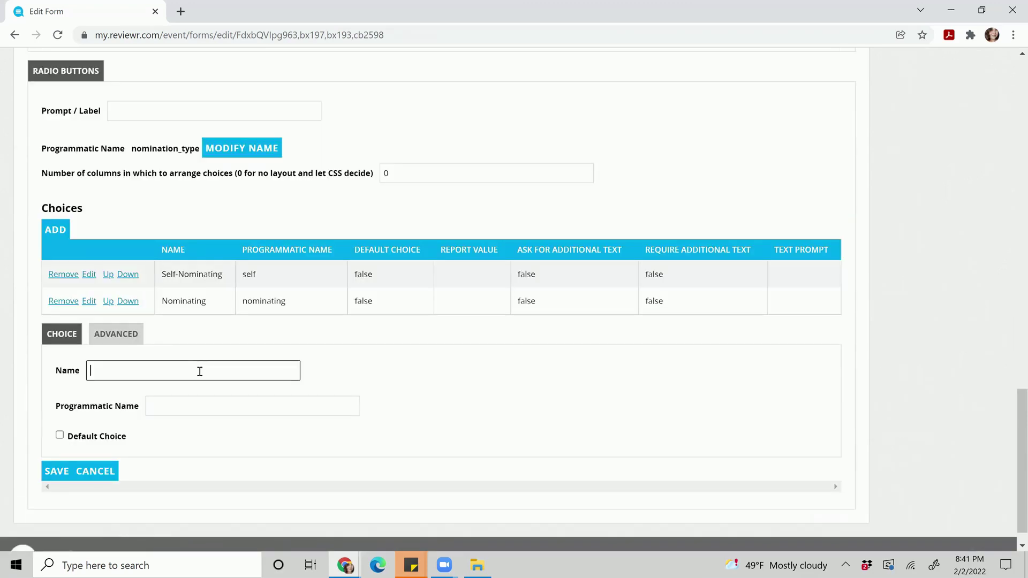
pyautogui.write('Reference')
pyautogui.press('Tab')
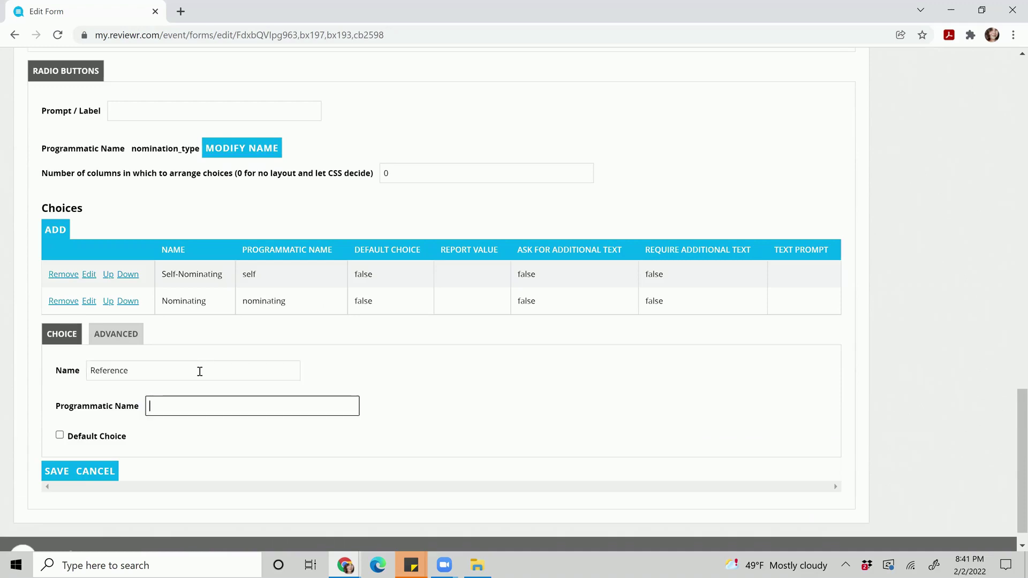
pyautogui.write('reference')
pyautogui.moveTo(200, 370); pyautogui.dragTo(80, 366)
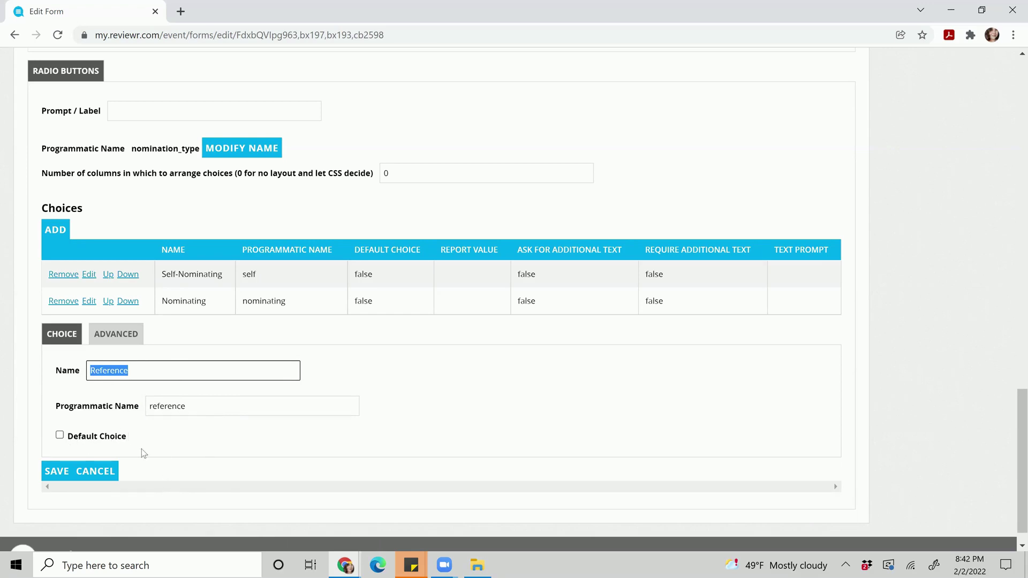
pyautogui.click(47, 472)
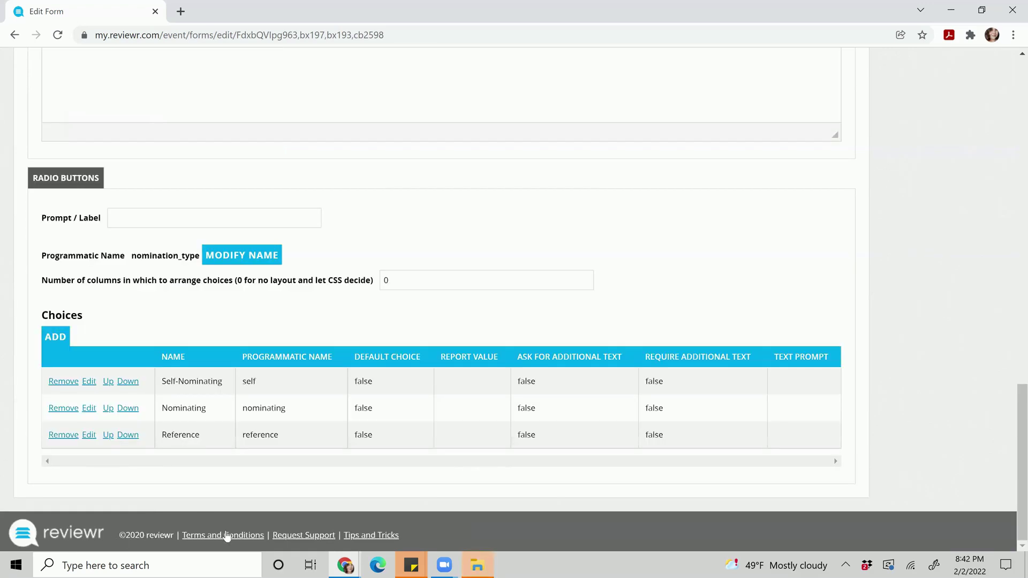
# - Move Reference up and down, leave it last, and open its settings
pyautogui.click(109, 435)
pyautogui.click(109, 408)
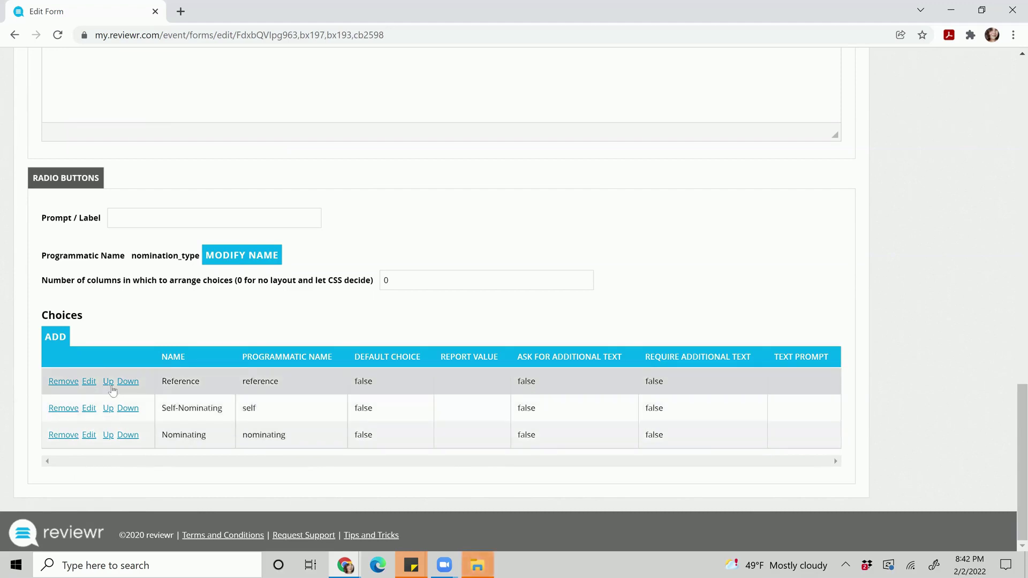
pyautogui.click(128, 381)
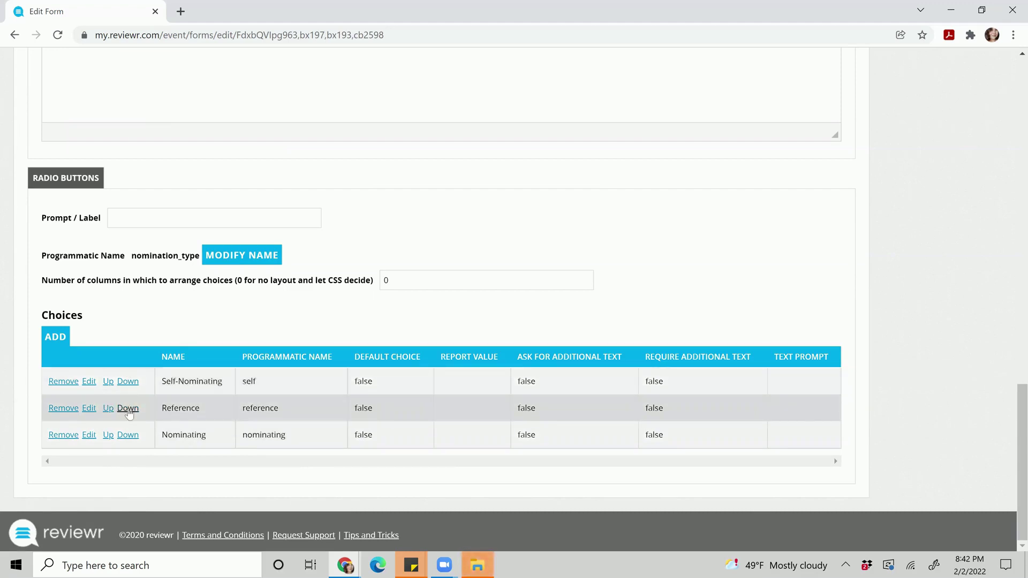
pyautogui.click(128, 409)
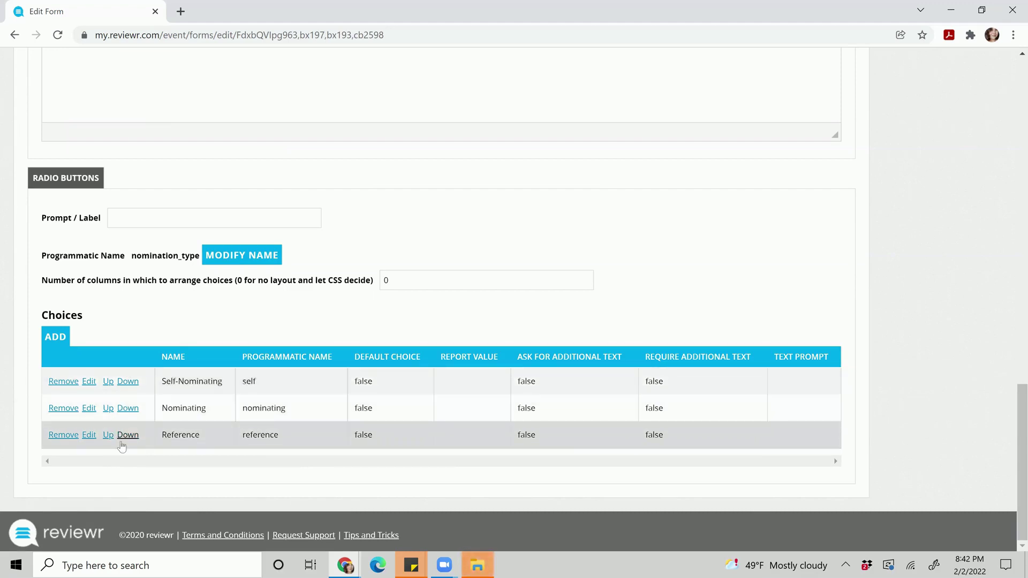
pyautogui.click(89, 435)
# - Cancel the choice settings and delete the Reference choice, confirming the removal
pyautogui.doubleClick(153, 509)
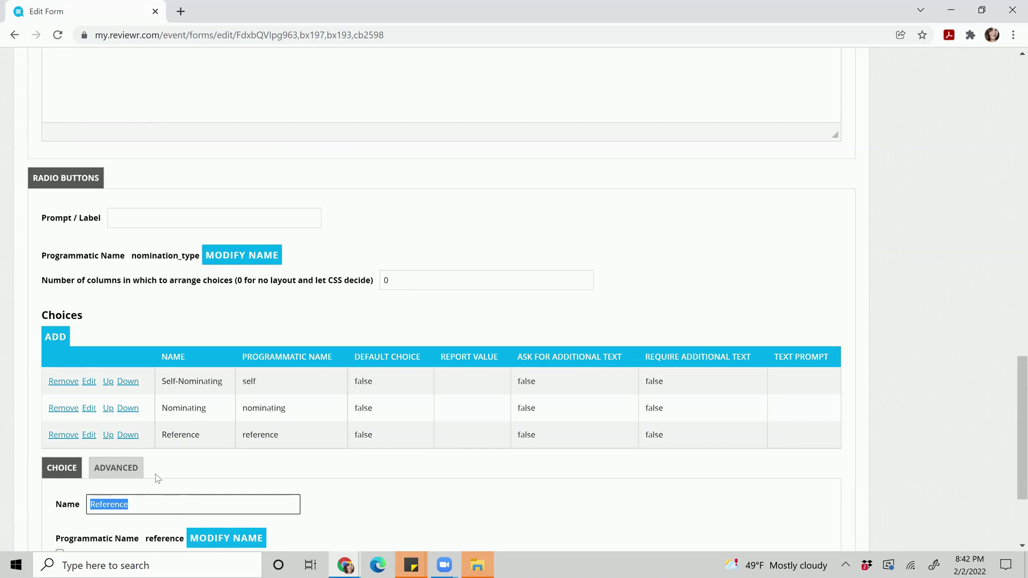
pyautogui.scroll(-3, 159, 497)
pyautogui.click(94, 445)
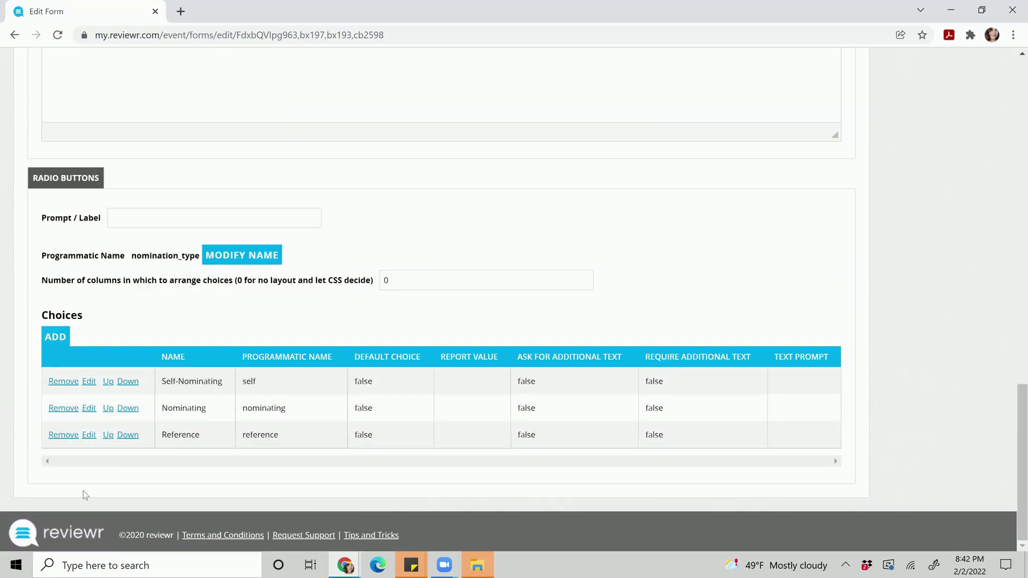
pyautogui.click(64, 435)
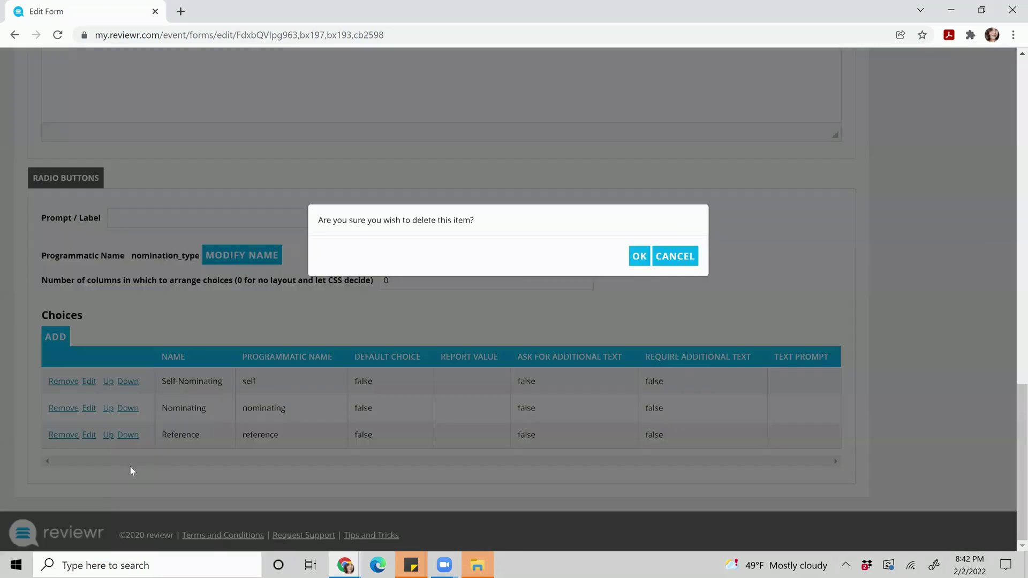
pyautogui.click(639, 257)
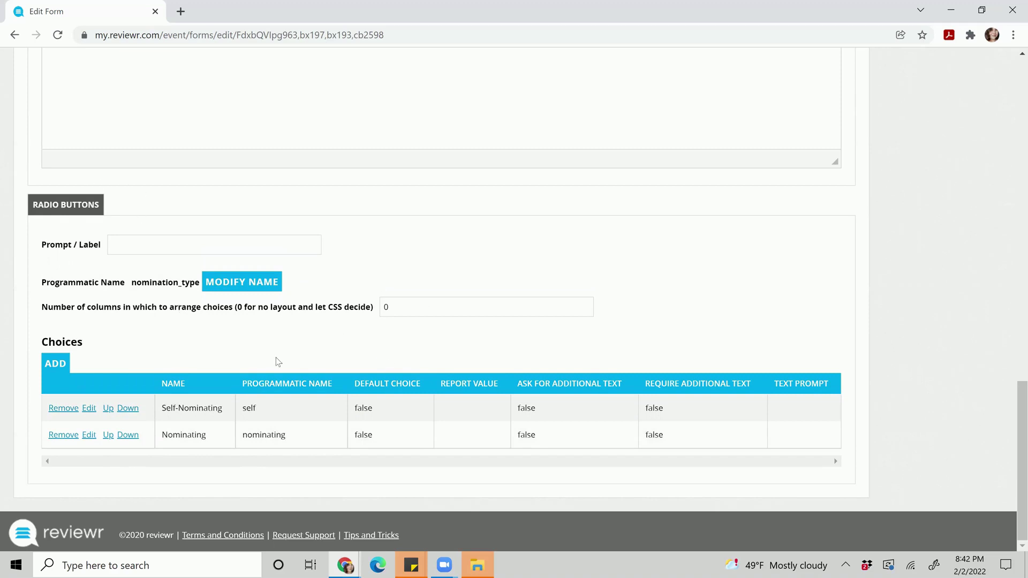
# - Preview Applicant Information, go back, and collapse Applicant Information and Award Category
pyautogui.scroll(10, 227, 355)
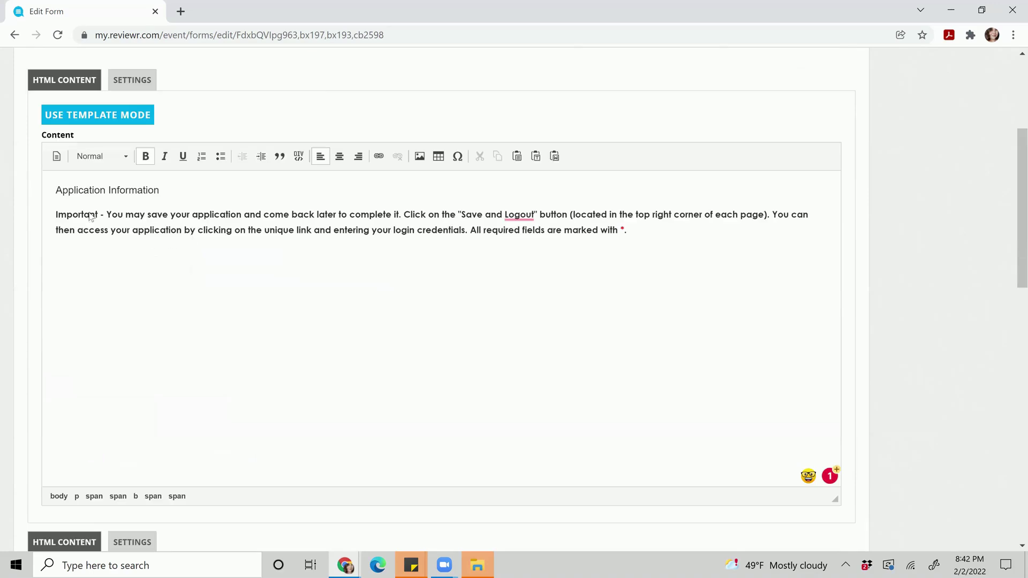
pyautogui.scroll(4, 90, 216)
pyautogui.click(35, 194)
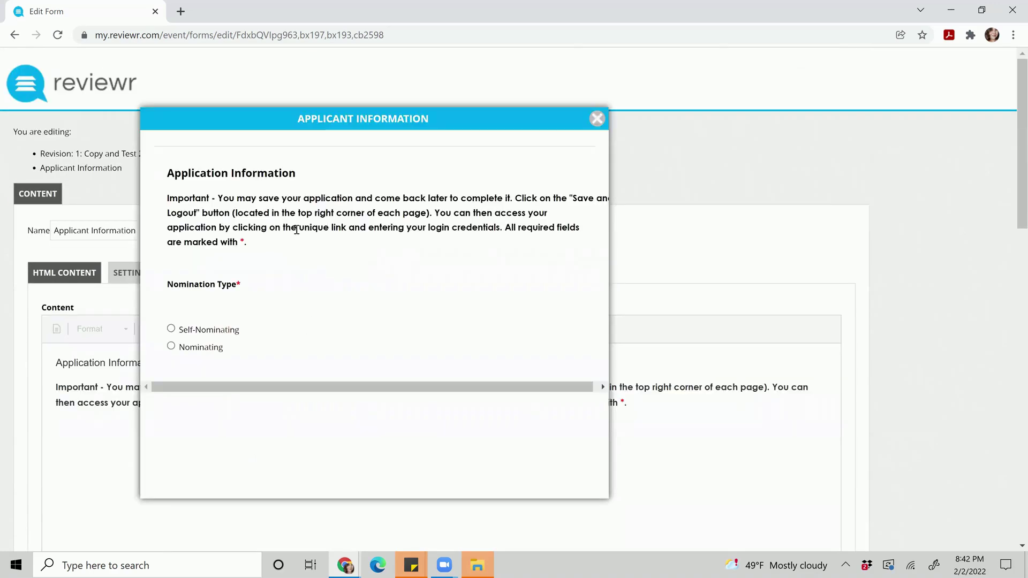
pyautogui.click(597, 118)
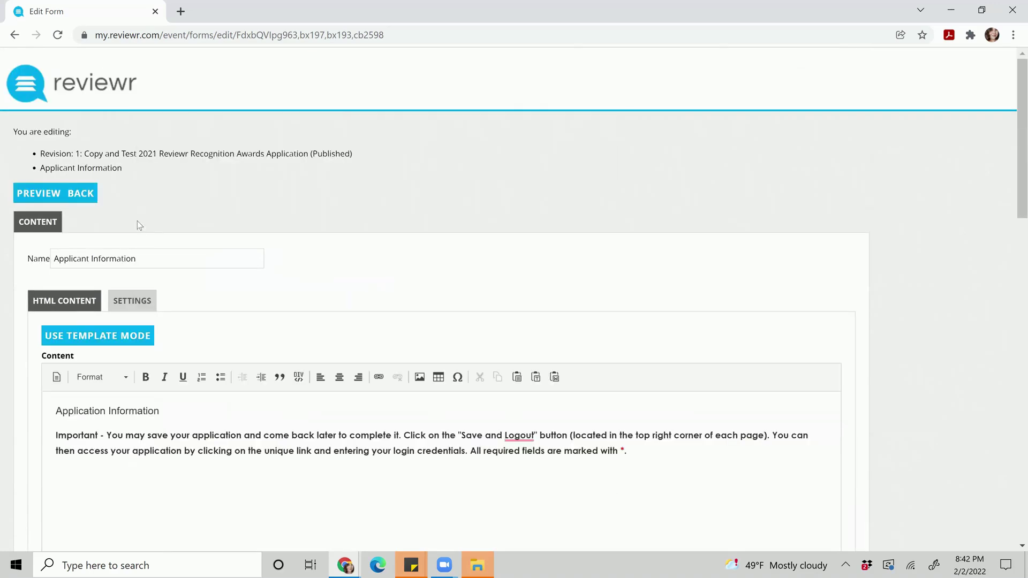
pyautogui.click(82, 194)
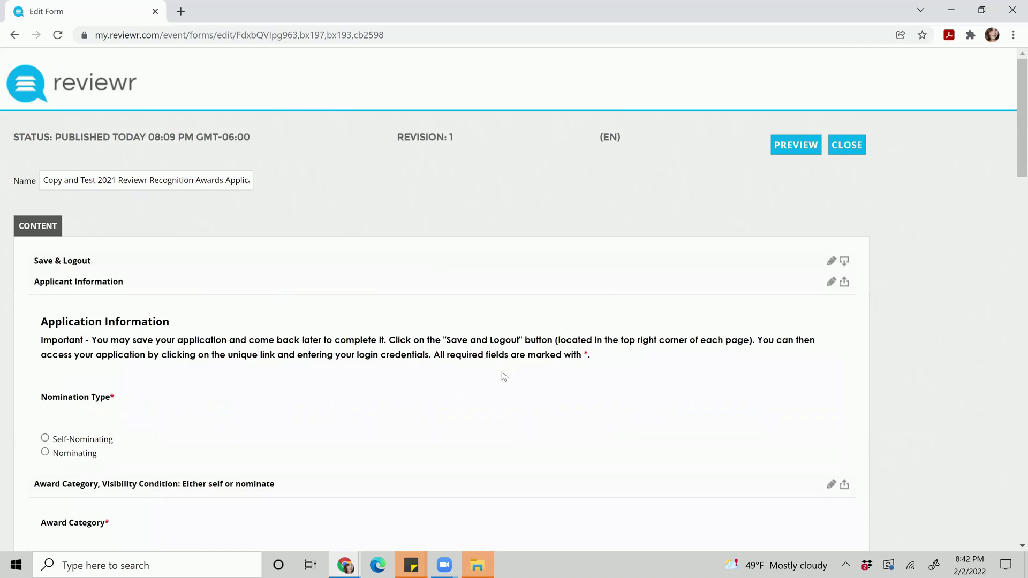
pyautogui.click(844, 283)
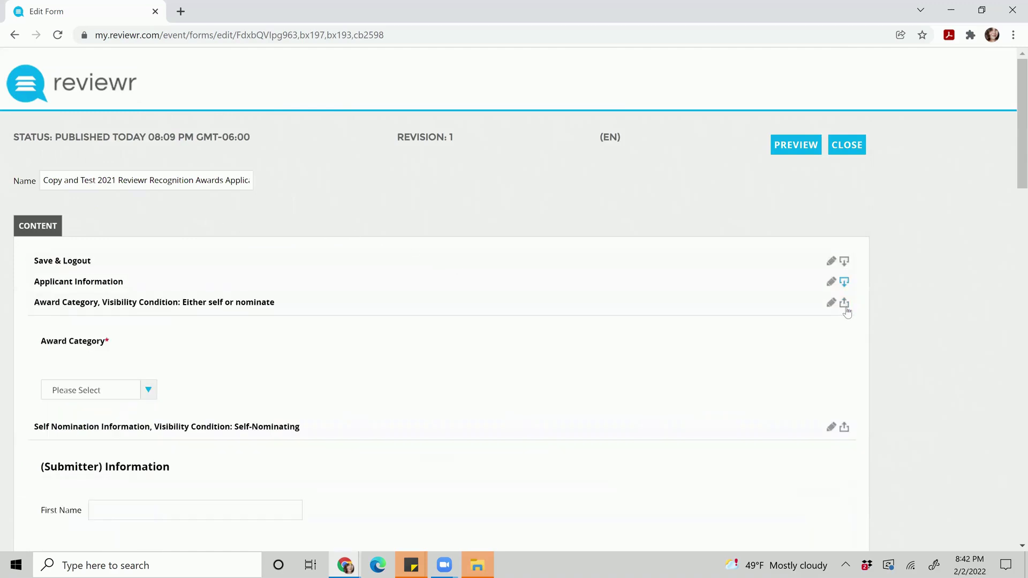
pyautogui.click(845, 303)
# - Collapse Self Nomination and Nominee, keep Nominator below Nominee, and expand Nominator's fields
pyautogui.click(845, 325)
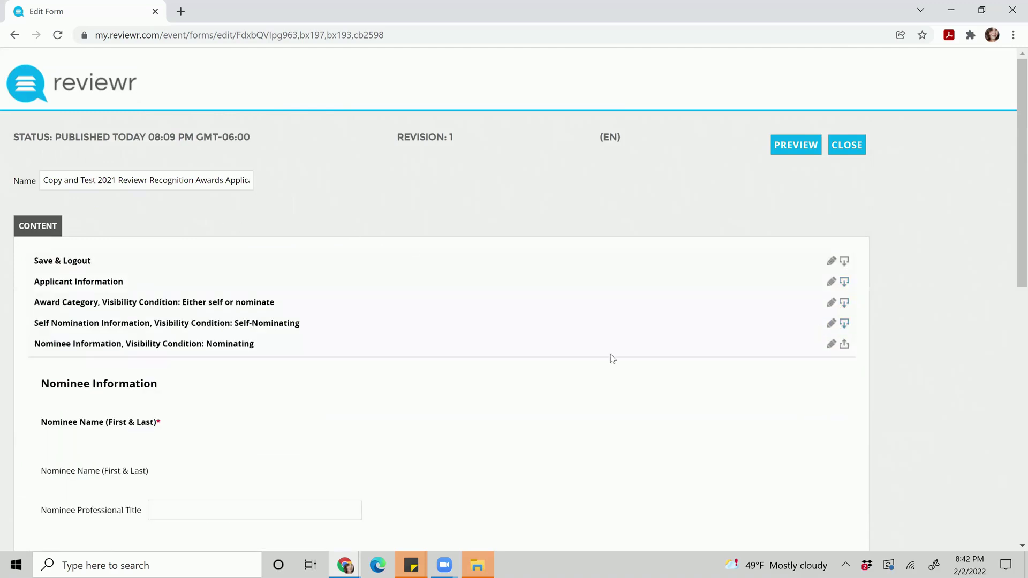
pyautogui.click(845, 346)
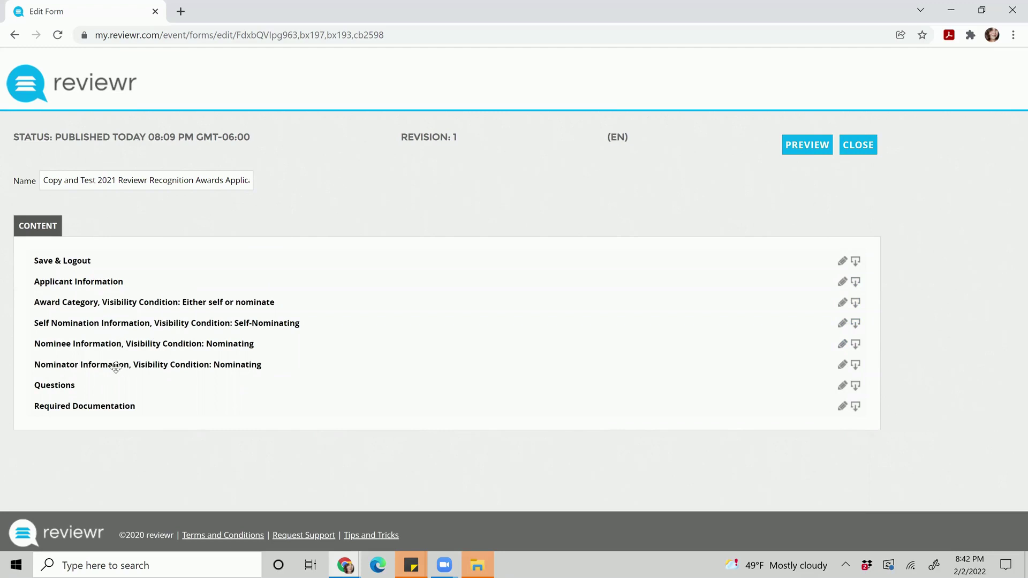
pyautogui.moveTo(116, 367); pyautogui.dragTo(119, 334)
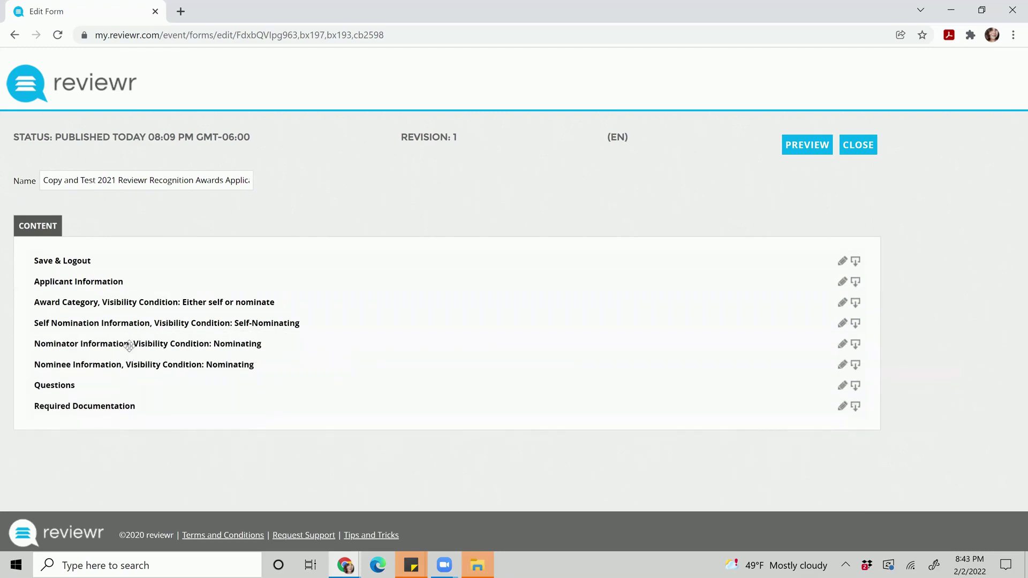
pyautogui.moveTo(118, 343); pyautogui.dragTo(125, 368)
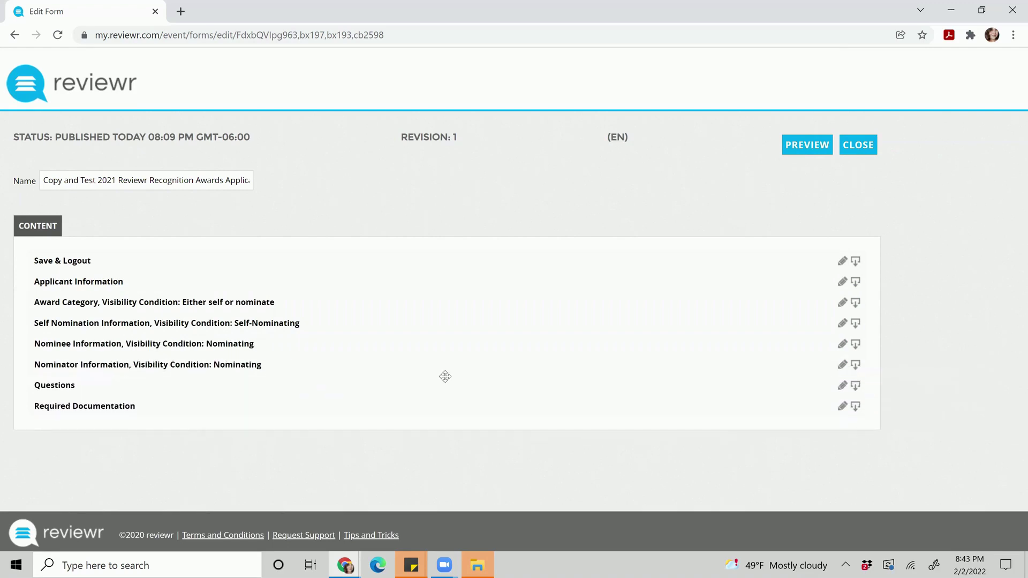
pyautogui.click(855, 367)
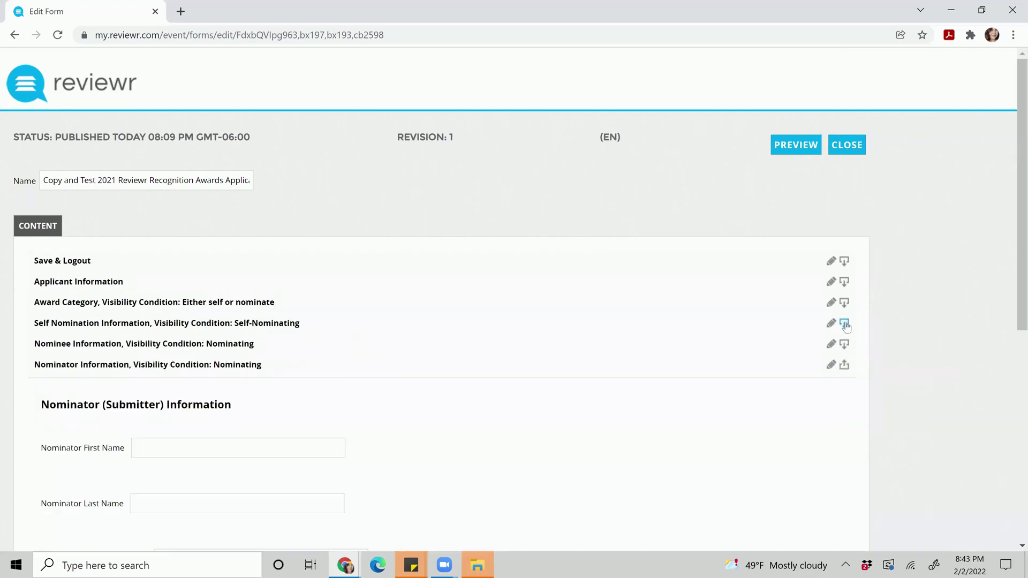
# - Expand Nominee Information and Questions, scrolling down to the Executive Summary question
pyautogui.click(845, 344)
pyautogui.scroll(-14, 526, 348)
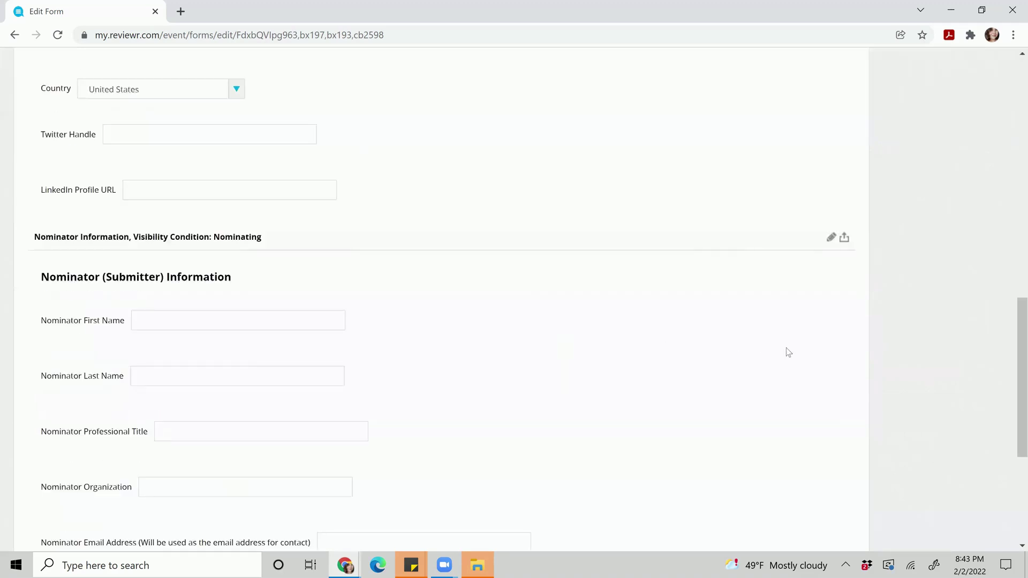
pyautogui.scroll(-3, 801, 356)
pyautogui.click(845, 454)
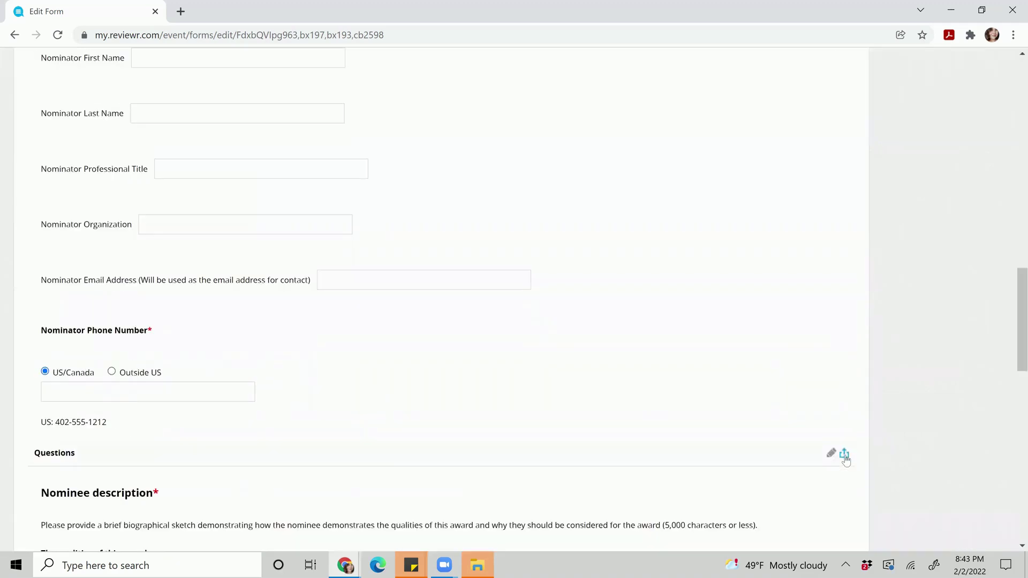
pyautogui.scroll(-4, 128, 463)
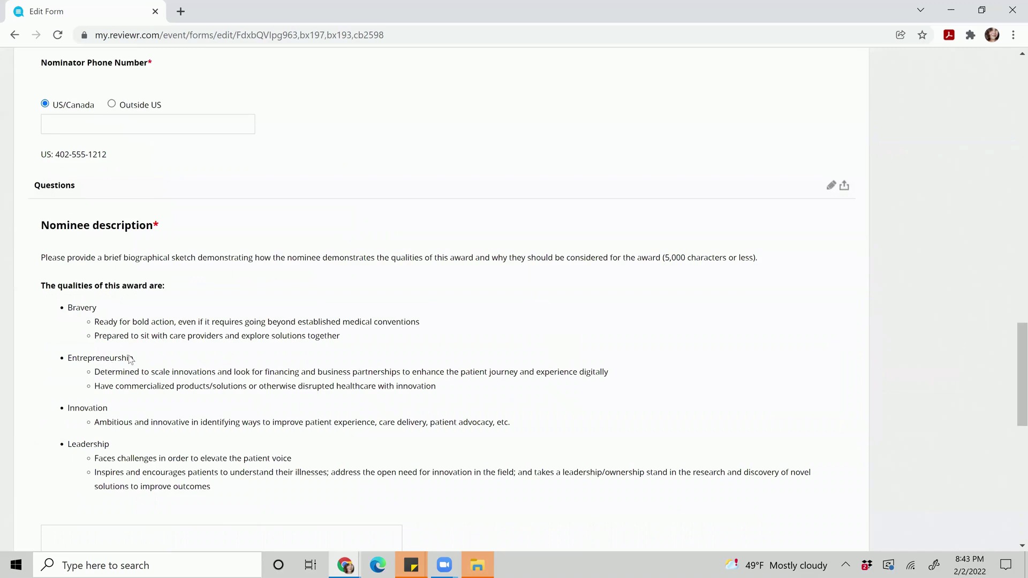
pyautogui.scroll(2, 211, 196)
pyautogui.scroll(6, 199, 300)
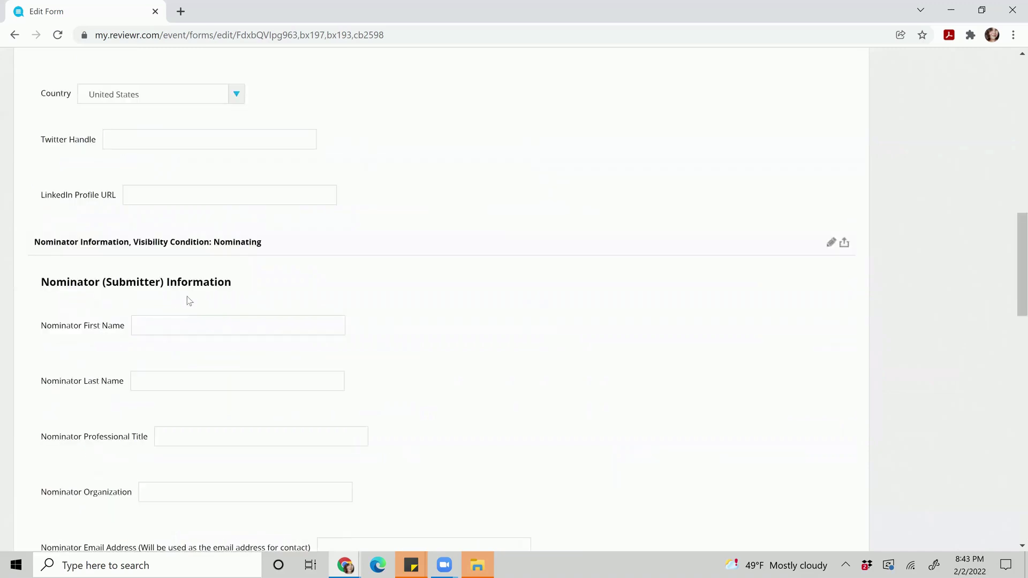
pyautogui.scroll(-12, 235, 302)
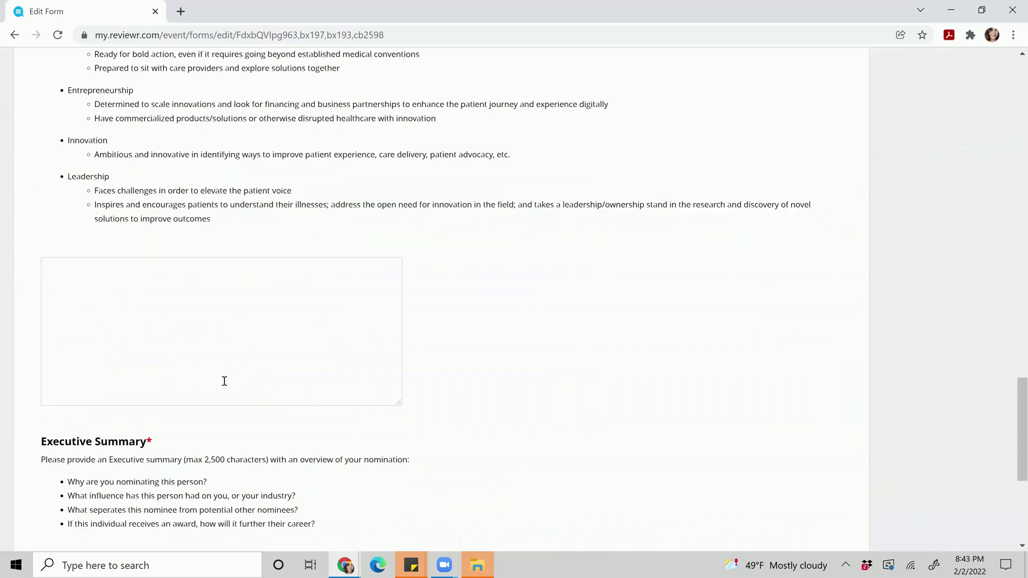
pyautogui.scroll(-5, 223, 381)
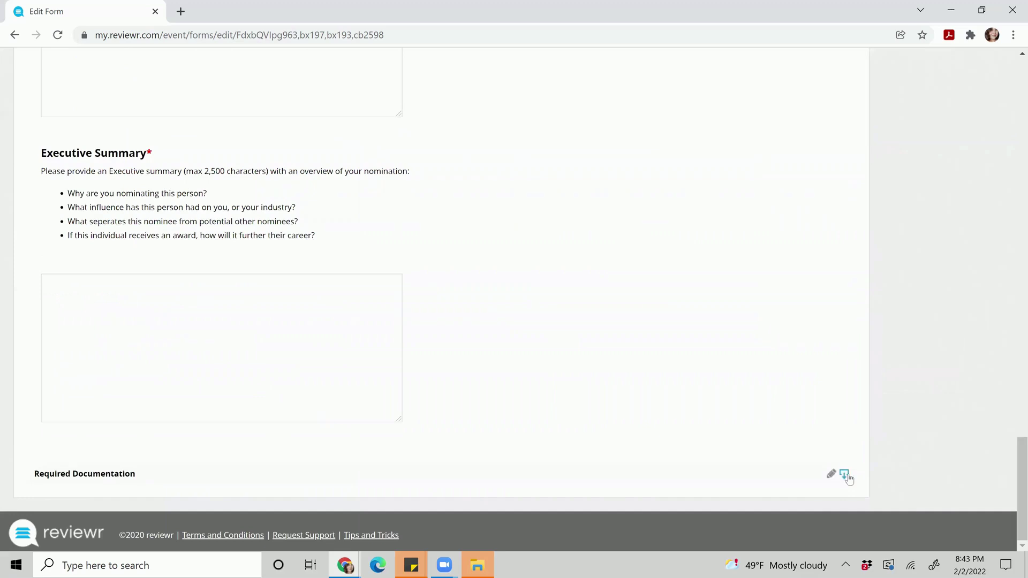
# - Edit Required Documentation and check the resume, recommendation-letter and headshot fields' 50000 KB limits
pyautogui.click(845, 475)
pyautogui.scroll(-3, 713, 340)
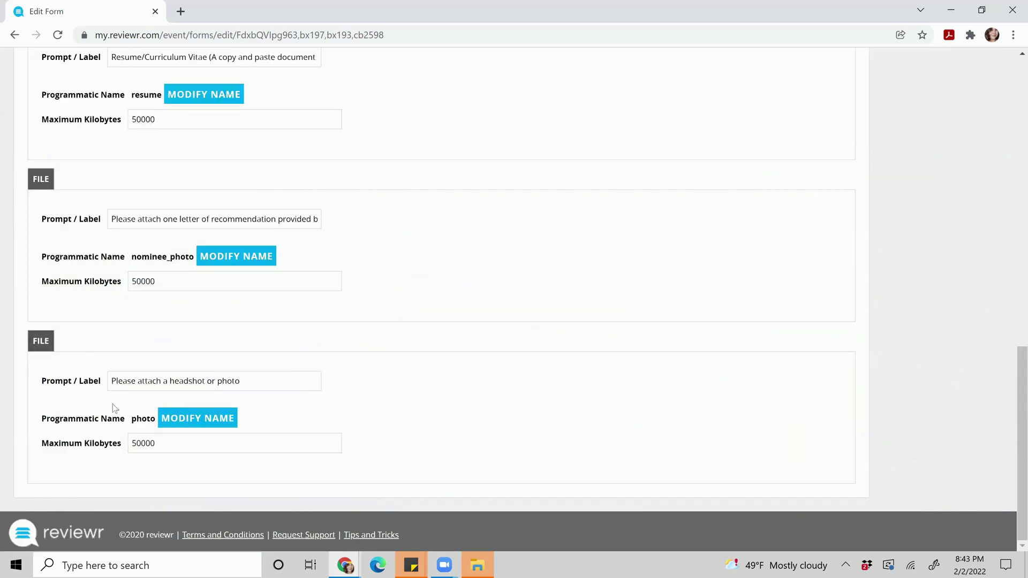
pyautogui.moveTo(263, 380); pyautogui.dragTo(28, 389)
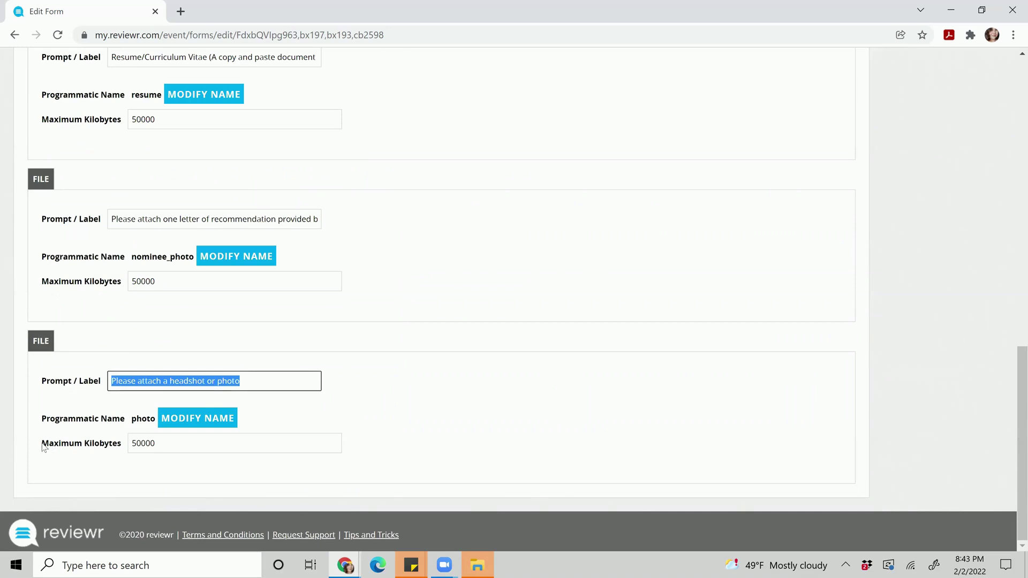
pyautogui.moveTo(44, 448); pyautogui.dragTo(125, 449)
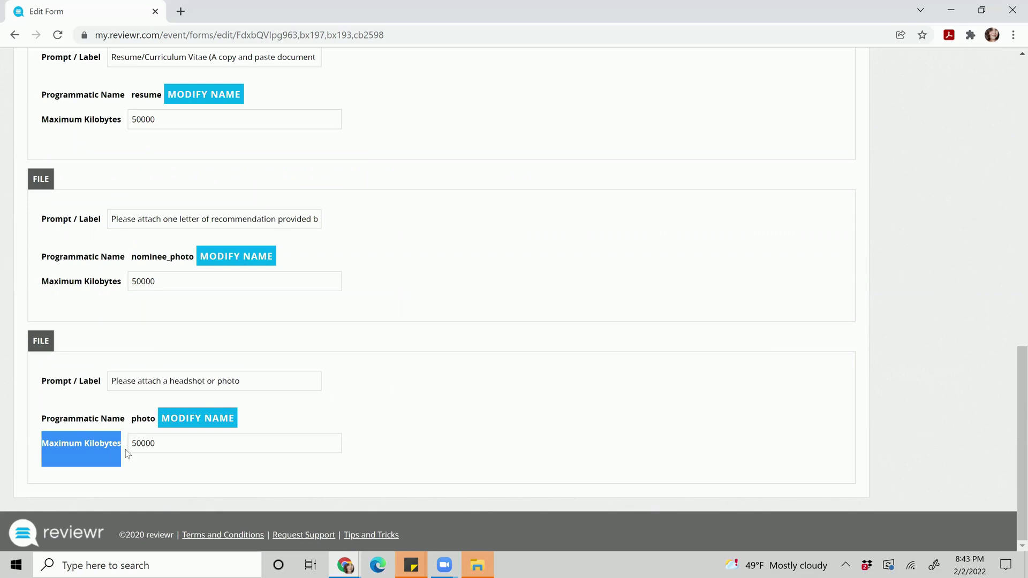
pyautogui.moveTo(170, 451); pyautogui.dragTo(98, 456)
pyautogui.click(99, 460)
# - Preview the Required Documentation section's file fields and close the preview
pyautogui.scroll(15, 324, 423)
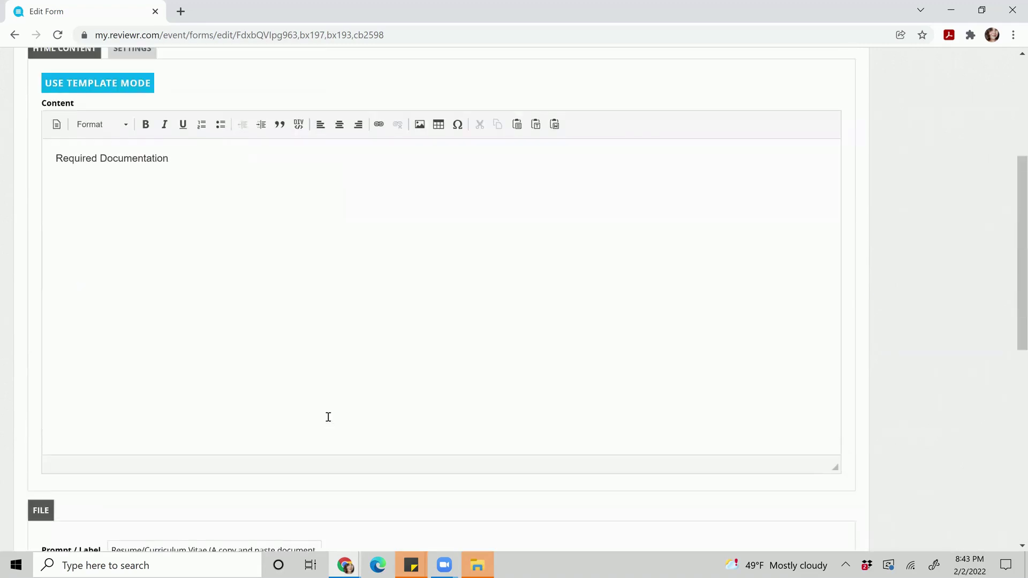
pyautogui.click(55, 192)
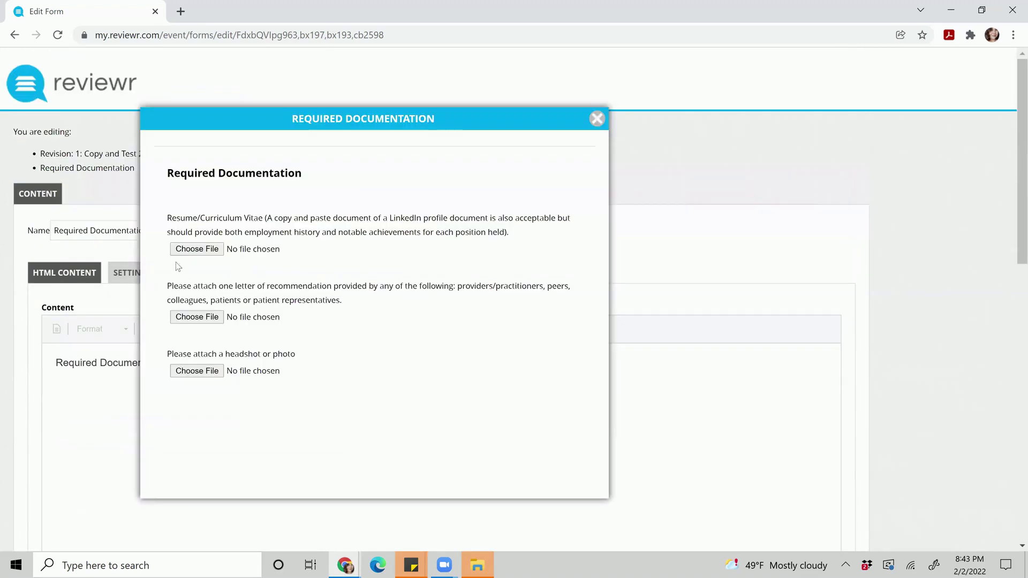
pyautogui.click(598, 118)
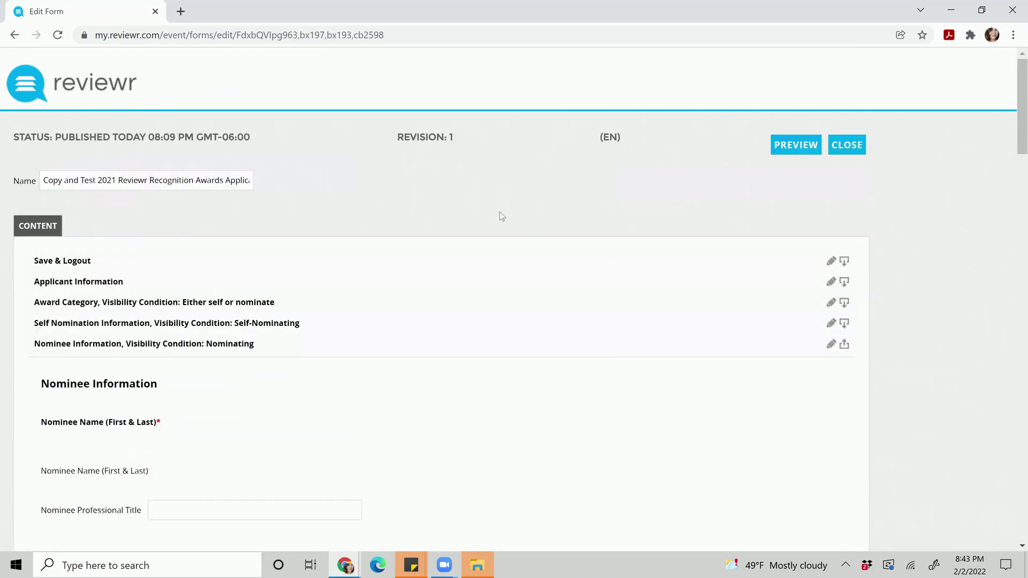
# - Preview the whole awards application, then exit the editor back to Submission Forms
pyautogui.click(773, 146)
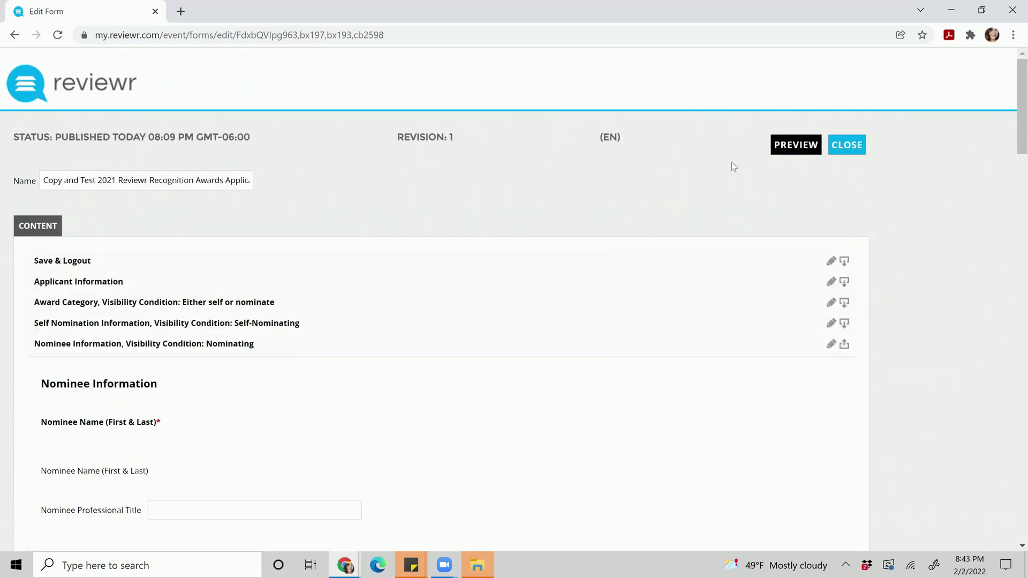
pyautogui.scroll(-15, 300, 219)
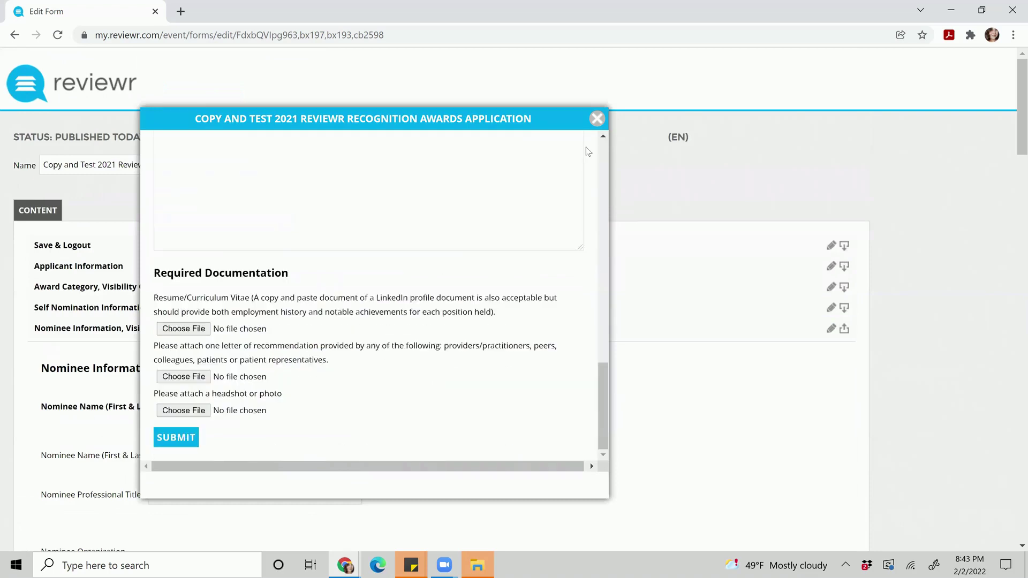
pyautogui.click(597, 119)
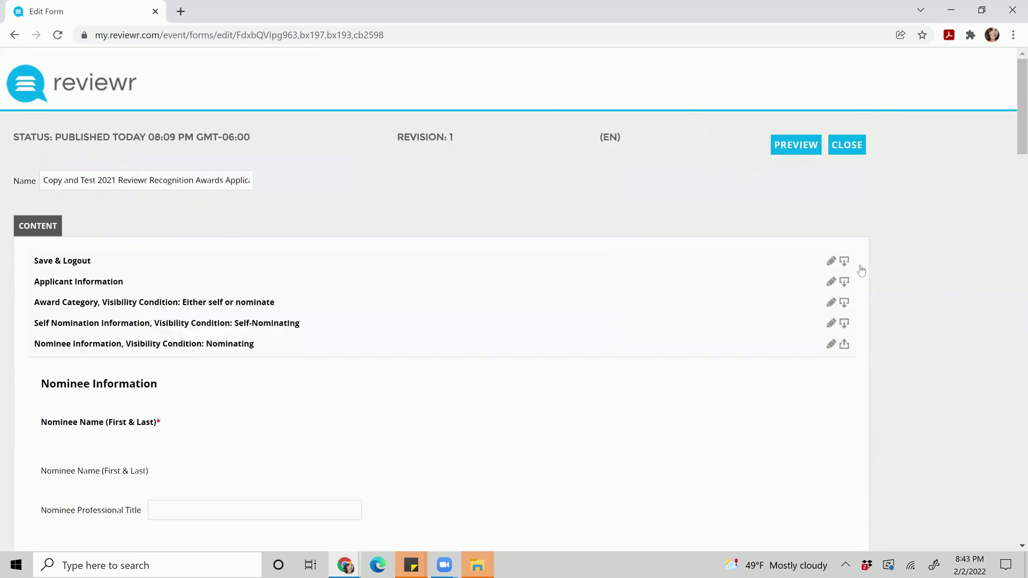
pyautogui.click(846, 145)
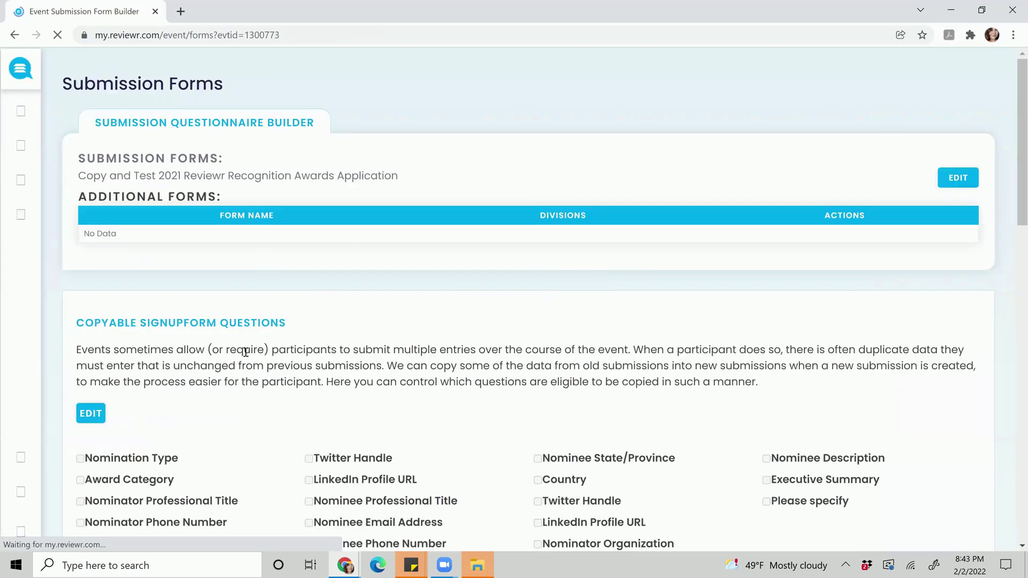